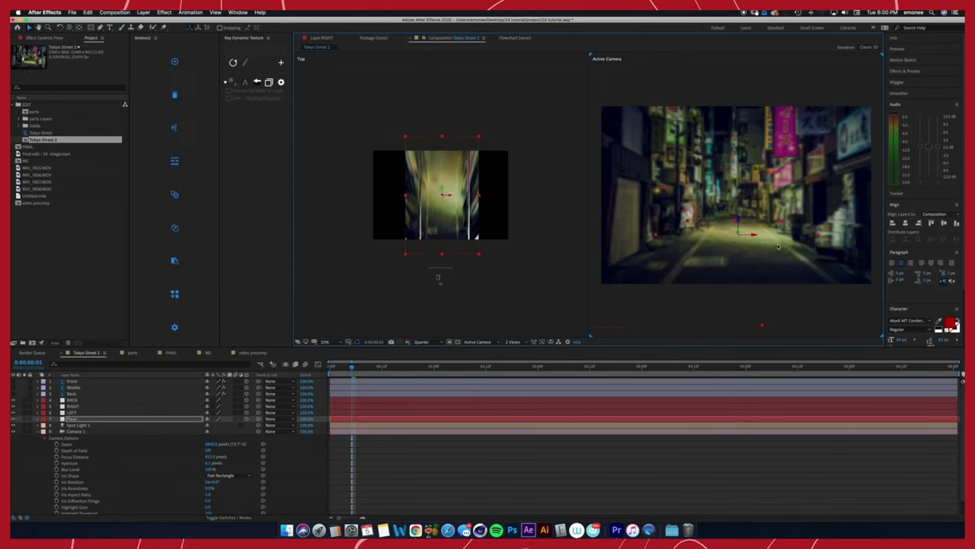
{"action": "key", "text": "c"}
{"action": "mouse_move", "coordinate": [763, 246]}
{"action": "left_mouse_down"}
{"action": "mouse_move", "coordinate": [745, 236]}
{"action": "mouse_move", "coordinate": [754, 246]}
{"action": "left_mouse_up"}
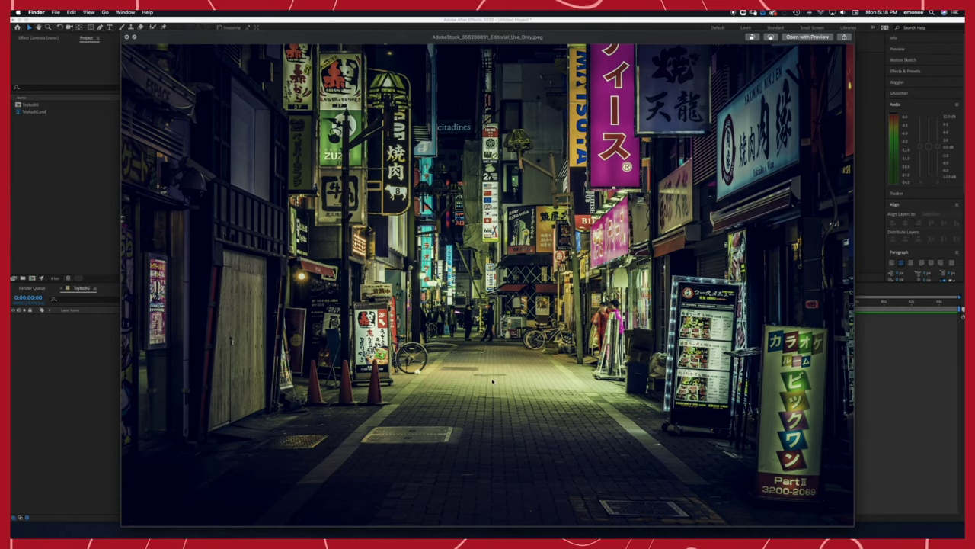
Close the photo preview, rename the imported street image as Tokyo Street, and create a composition from it.
{"action": "key", "text": "space"}
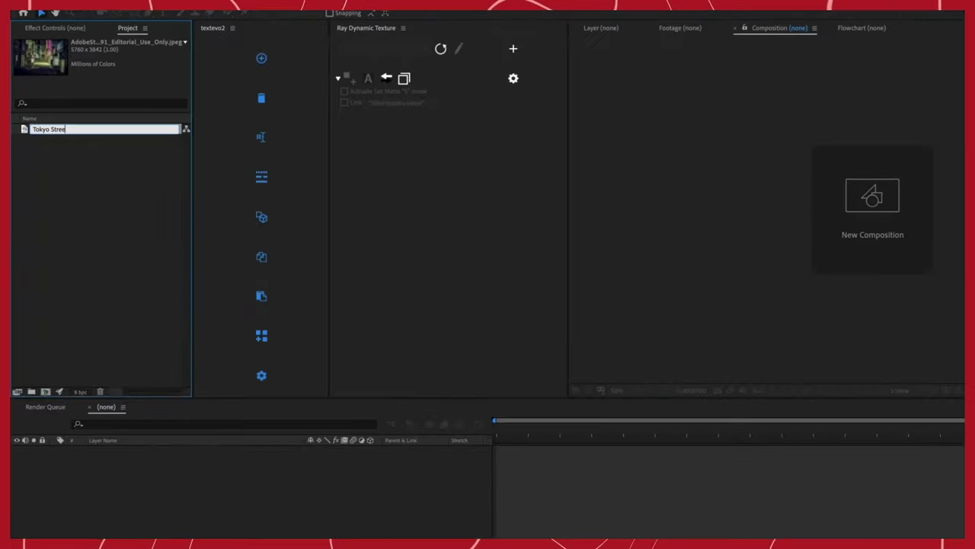
{"action": "key", "text": "Return"}
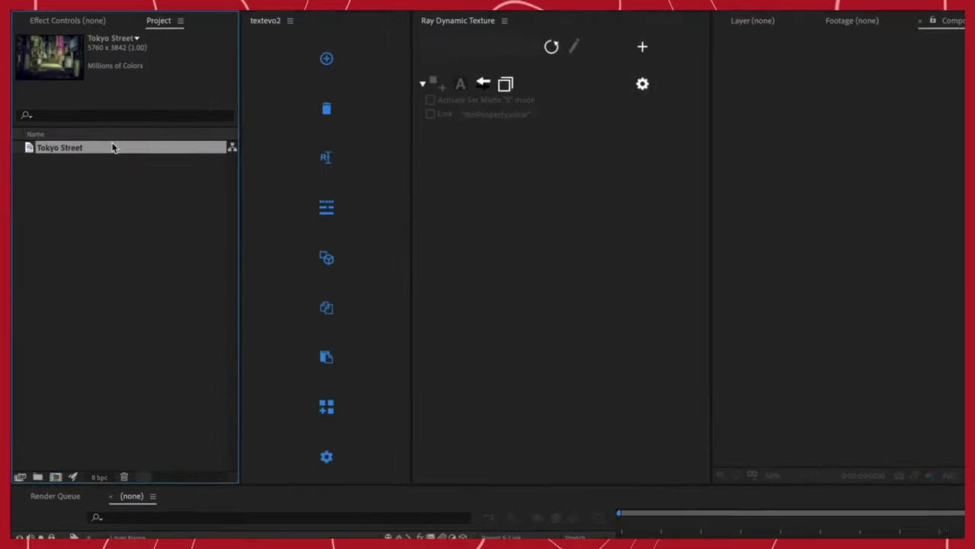
{"action": "left_click_drag", "start_coordinate": [73, 449], "coordinate": [56, 477]}
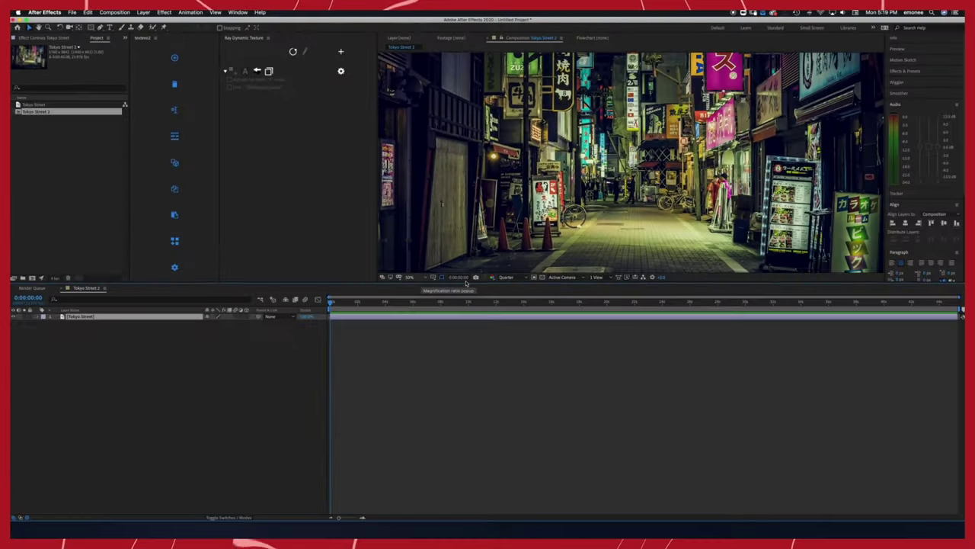
Add a two-node camera layer to the composition, choosing a lens preset in place of Custom.
{"action": "left_click", "coordinate": [174, 11]}
{"action": "mouse_move", "coordinate": [177, 26]}
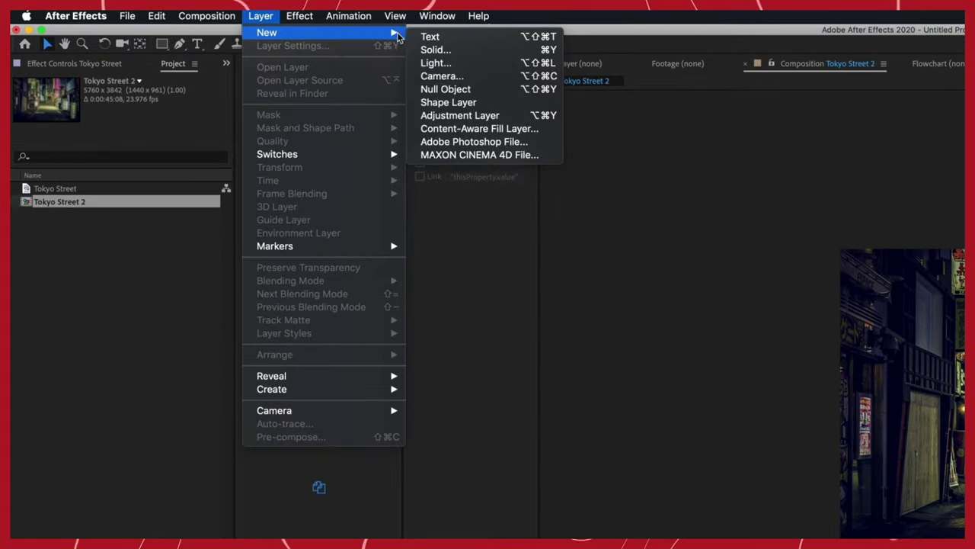
{"action": "left_click", "coordinate": [410, 71]}
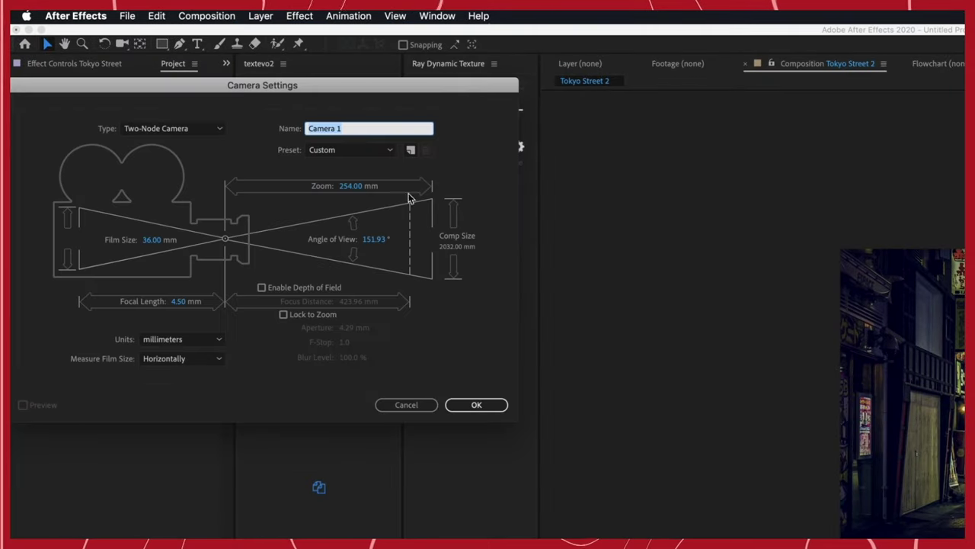
{"action": "left_click", "coordinate": [352, 150]}
{"action": "left_click", "coordinate": [338, 214]}
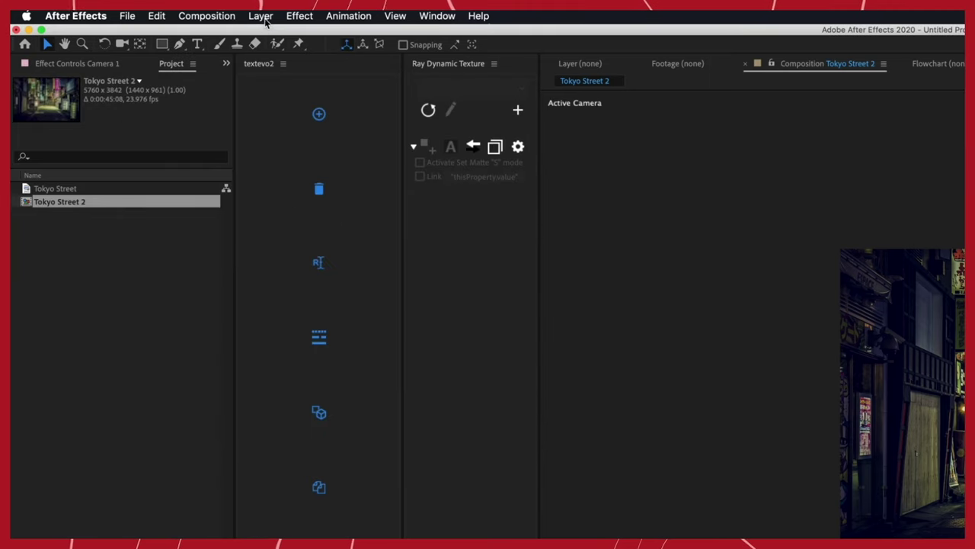
Add a white spot light with 100% intensity, a 180° cone angle, 50% cone feather and cast shadows.
{"action": "left_click", "coordinate": [262, 17]}
{"action": "mouse_move", "coordinate": [366, 32]}
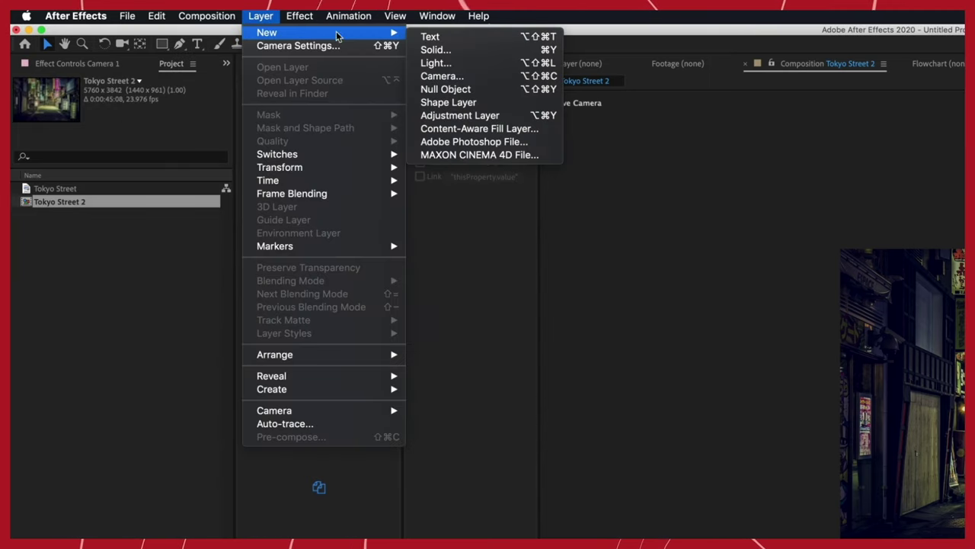
{"action": "left_click", "coordinate": [465, 65]}
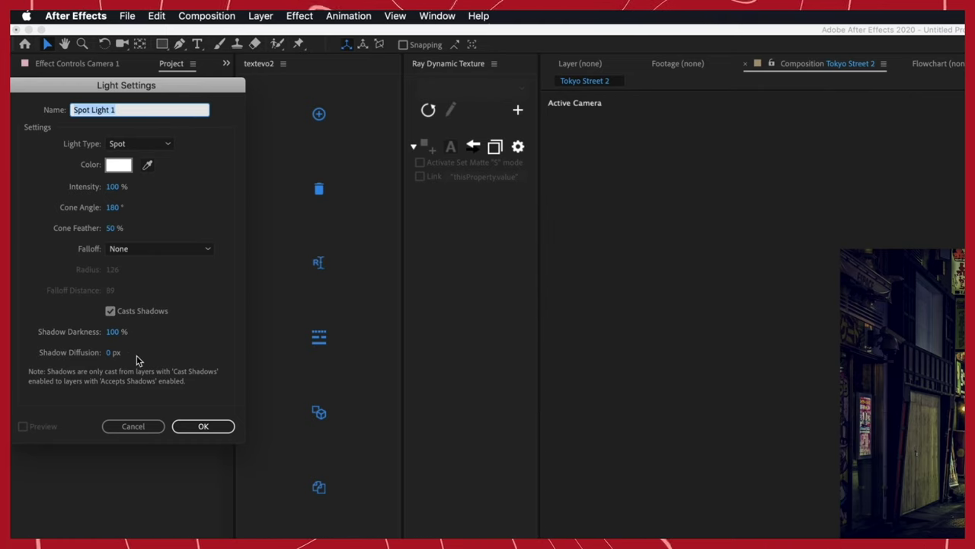
{"action": "left_click", "coordinate": [215, 433]}
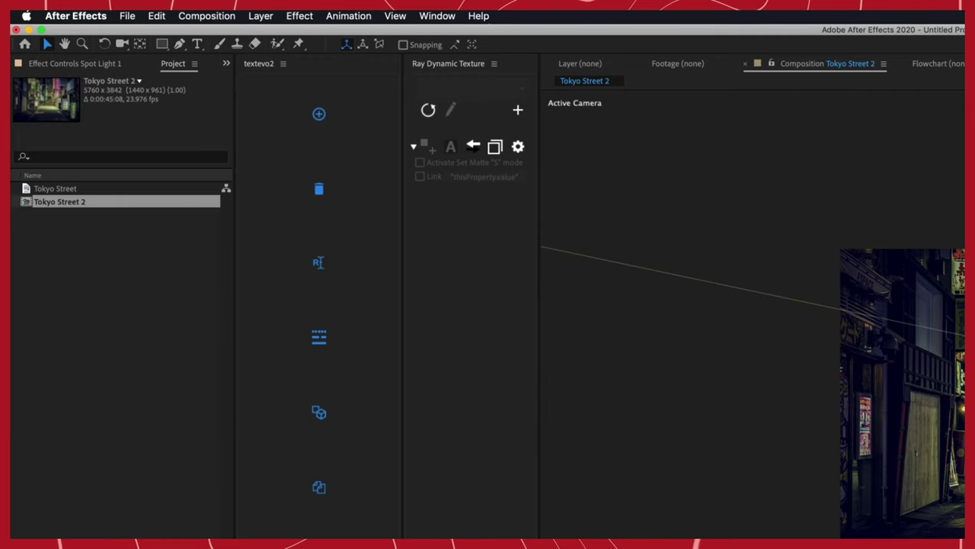
Create a light gray solid at composition size and make it a 3D layer.
{"action": "left_click", "coordinate": [261, 15]}
{"action": "mouse_move", "coordinate": [267, 32]}
{"action": "left_click", "coordinate": [471, 51]}
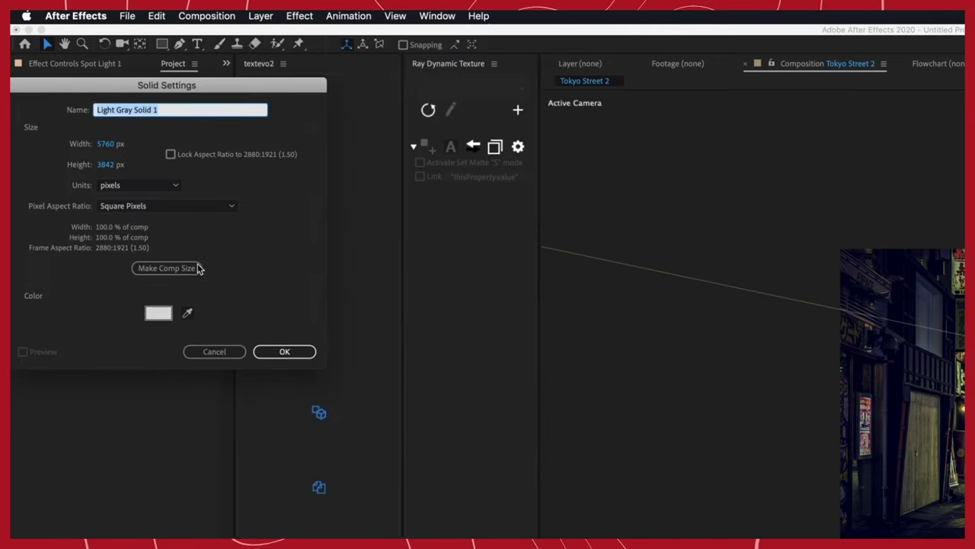
{"action": "left_click", "coordinate": [176, 267]}
{"action": "left_click", "coordinate": [295, 352]}
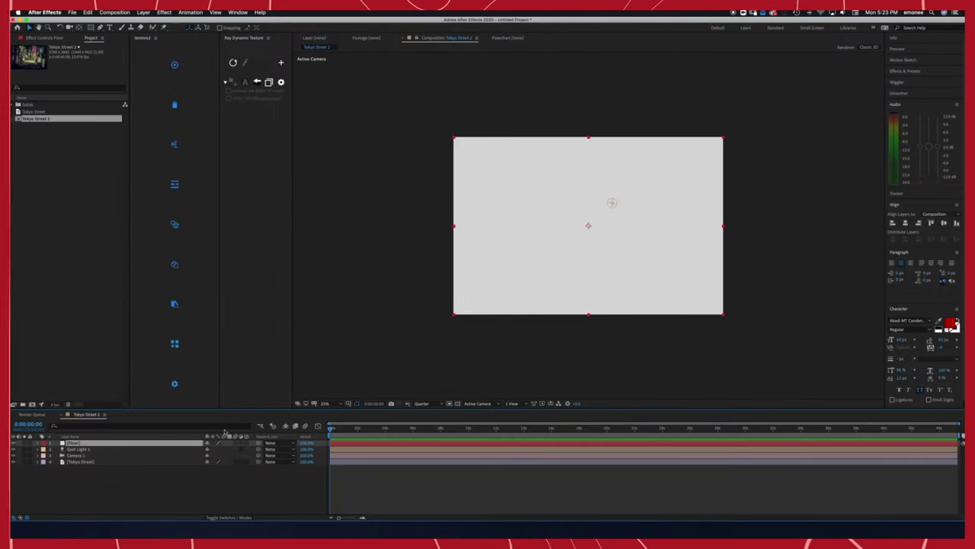
{"action": "left_click", "coordinate": [246, 442]}
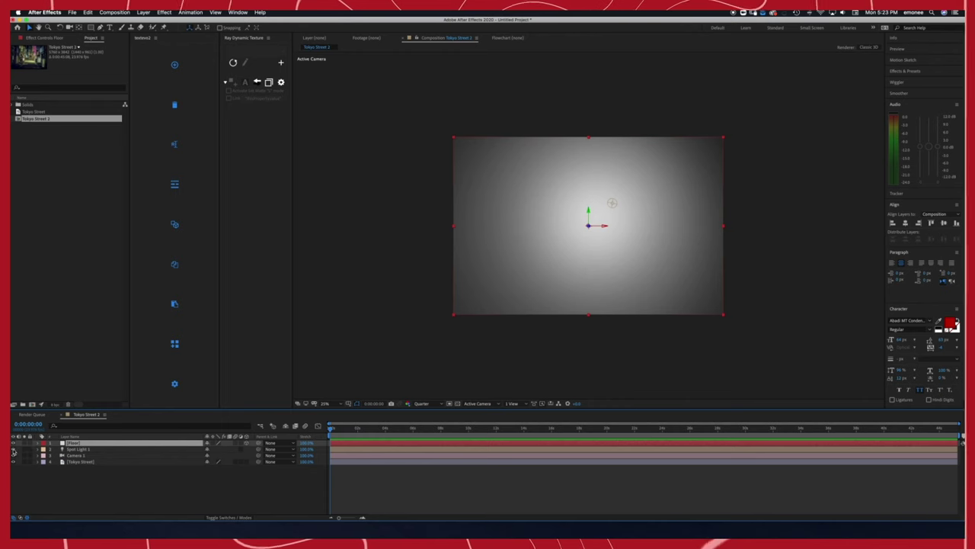
Hide the spot light, then lay the solid flat over the pavement and narrow it towards the street's width.
{"action": "left_click", "coordinate": [13, 449]}
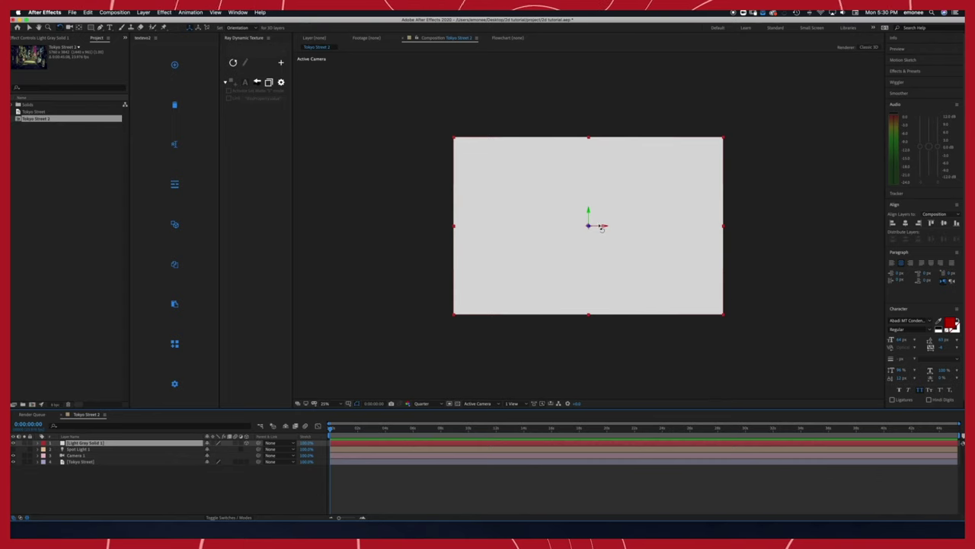
{"action": "mouse_move", "coordinate": [599, 226]}
{"action": "left_mouse_down"}
{"action": "mouse_move", "coordinate": [599, 206]}
{"action": "mouse_move", "coordinate": [598, 227]}
{"action": "left_mouse_up"}
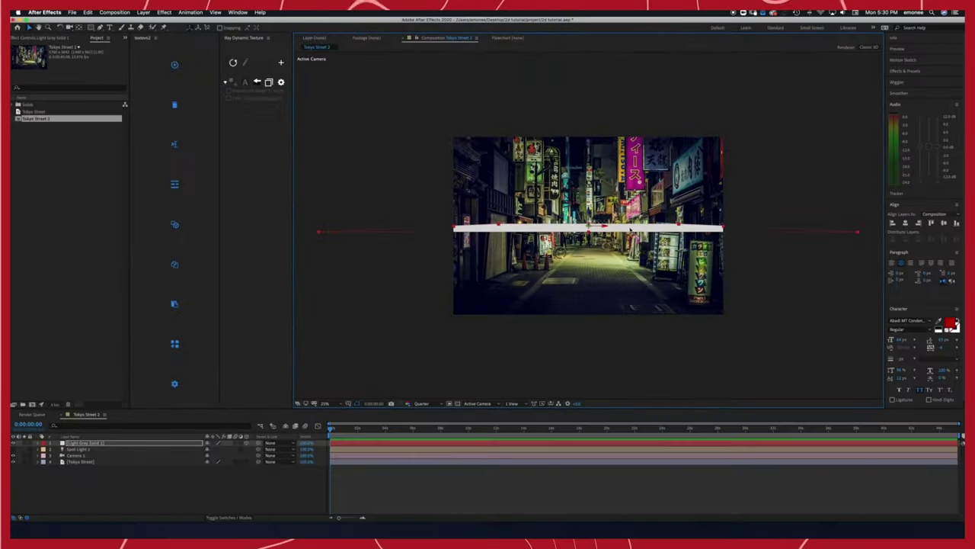
{"action": "left_click_drag", "start_coordinate": [630, 229], "coordinate": [631, 282]}
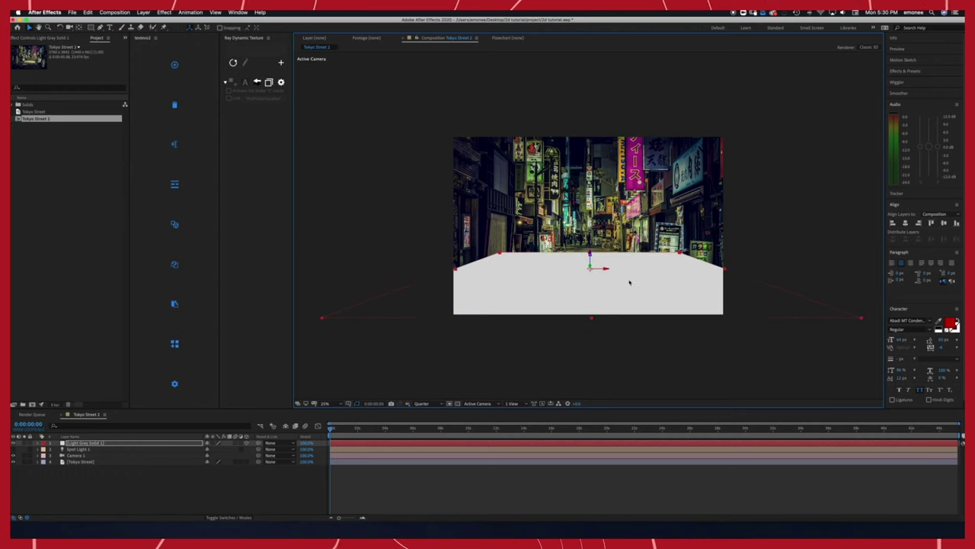
{"action": "left_click_drag", "start_coordinate": [592, 253], "coordinate": [592, 252]}
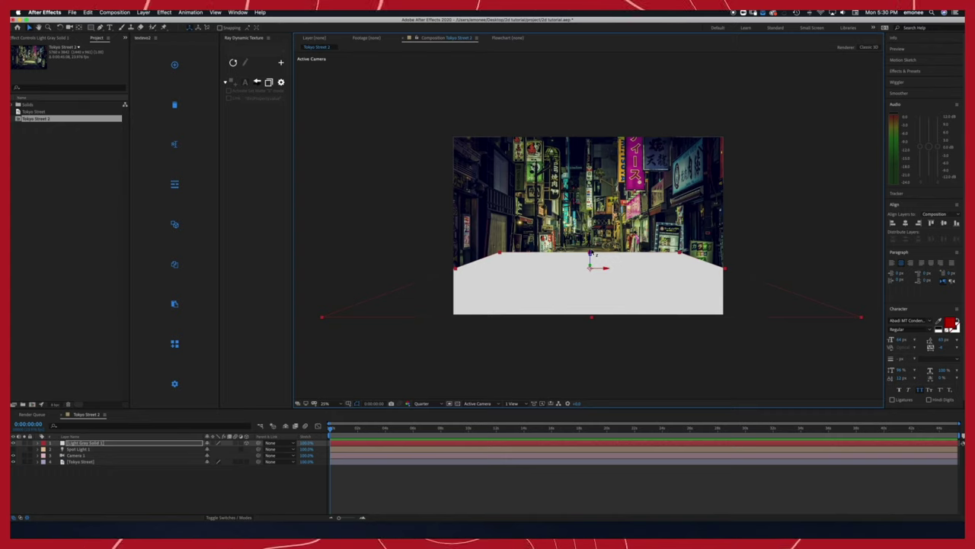
{"action": "left_click_drag", "start_coordinate": [591, 252], "coordinate": [592, 246]}
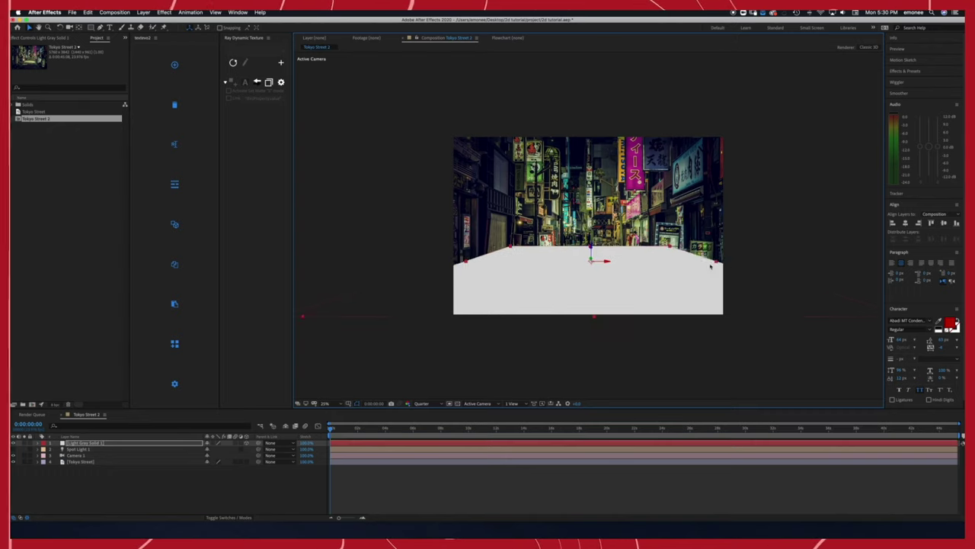
{"action": "left_click_drag", "start_coordinate": [711, 265], "coordinate": [669, 272]}
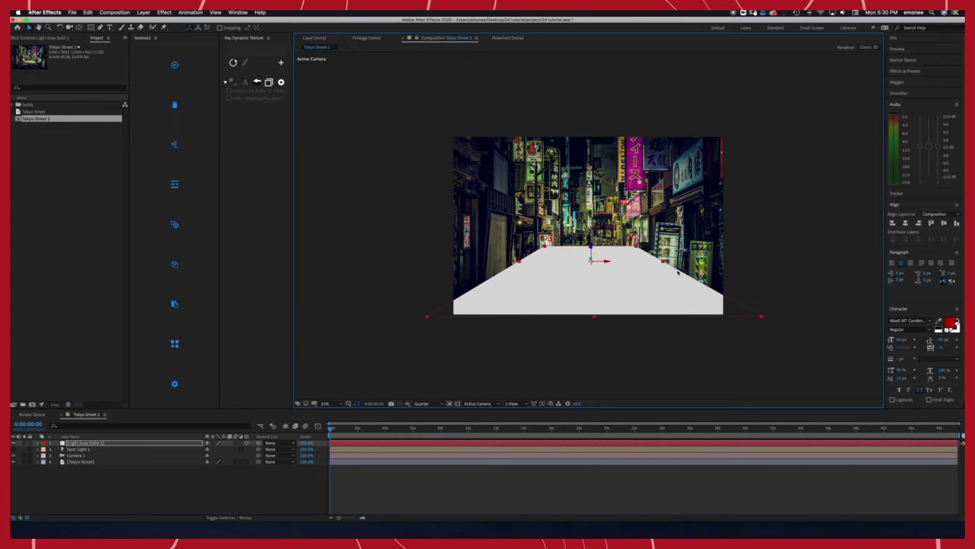
Reveal the floor solid's rotation properties and set its X orientation to 268°.
{"action": "left_click_drag", "start_coordinate": [600, 261], "coordinate": [634, 266]}
{"action": "key", "text": "super+z"}
{"action": "key", "text": "r"}
{"action": "key", "text": "v"}
{"action": "left_click", "coordinate": [212, 449]}
{"action": "key", "text": "Down"}
{"action": "key", "text": "Down"}
Resize and reposition the floor solid so its edges follow the sides and far end of the street.
{"action": "left_click_drag", "start_coordinate": [590, 298], "coordinate": [592, 316]}
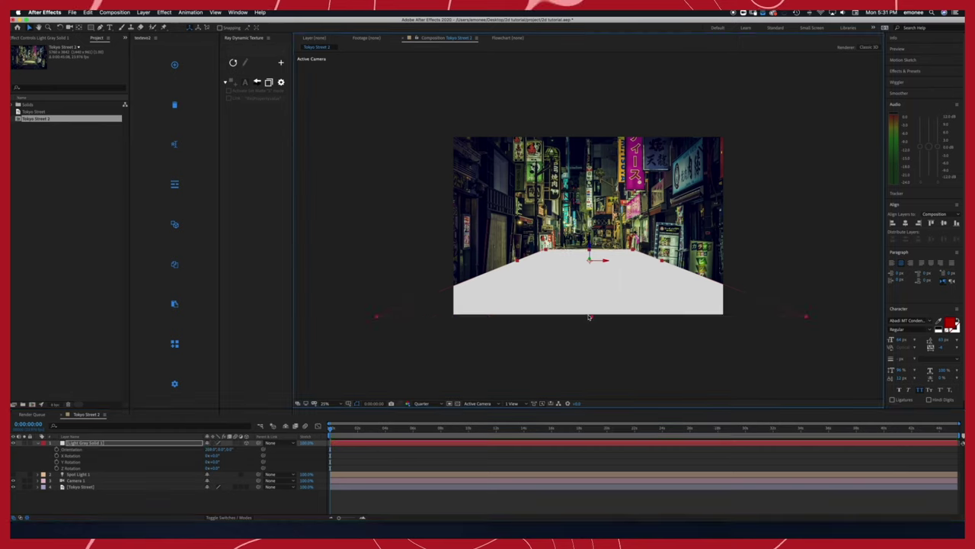
{"action": "left_click_drag", "start_coordinate": [662, 260], "coordinate": [650, 260]}
{"action": "left_click_drag", "start_coordinate": [589, 247], "coordinate": [588, 250]}
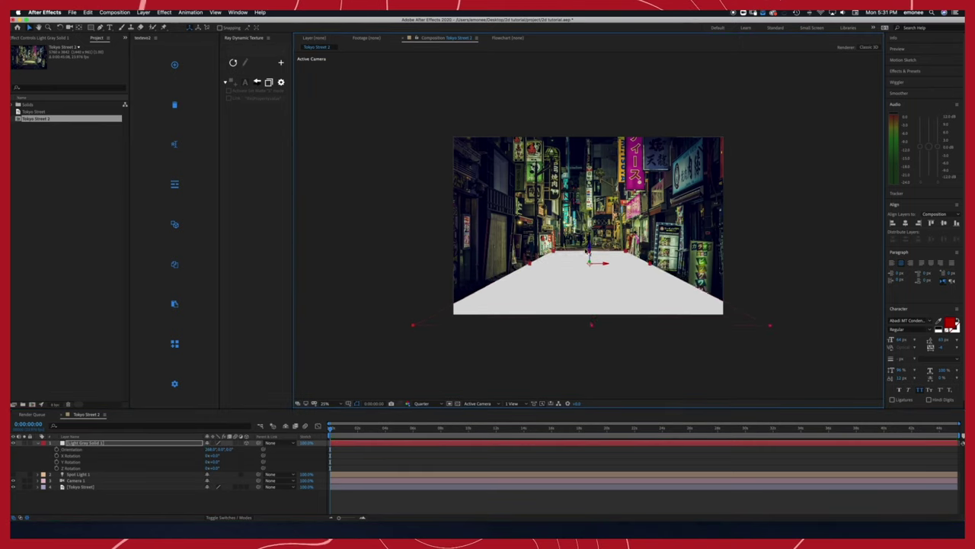
{"action": "left_click_drag", "start_coordinate": [587, 250], "coordinate": [587, 247]}
Rename the light gray solid layer as Floor.
{"action": "left_click", "coordinate": [137, 443]}
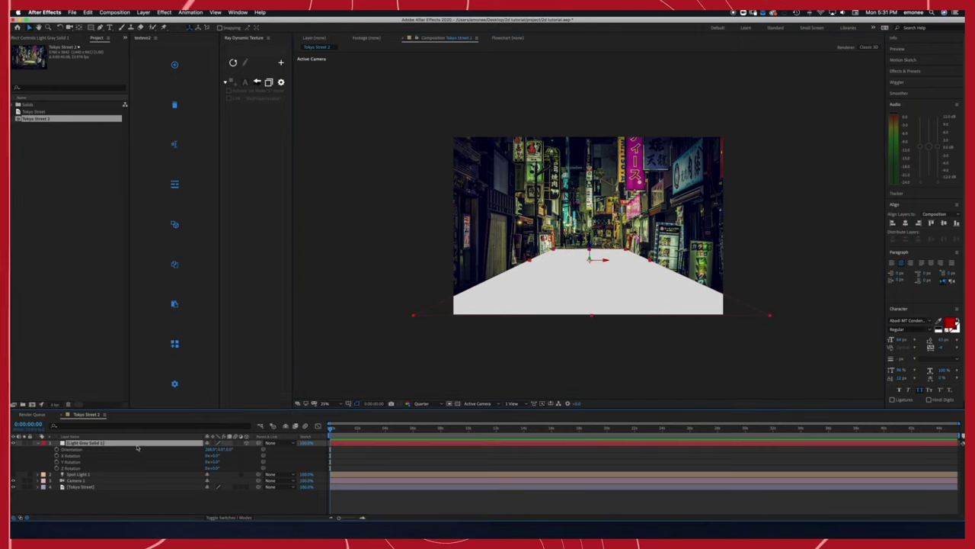
{"action": "key", "text": "Return"}
{"action": "type", "text": "Flo"}
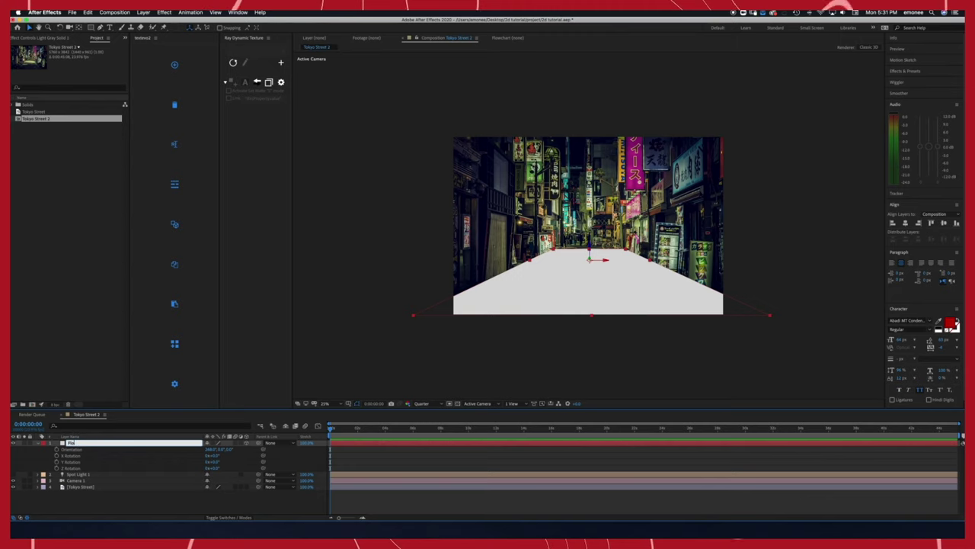
{"action": "type", "text": "or"}
{"action": "key", "text": "Return"}
Duplicate the Floor layer, rotate the copy upright, and place it along the street's left side as a wall.
{"action": "key", "text": "super+d"}
{"action": "key", "text": "w"}
{"action": "left_click_drag", "start_coordinate": [589, 255], "coordinate": [507, 264]}
{"action": "key", "text": "v"}
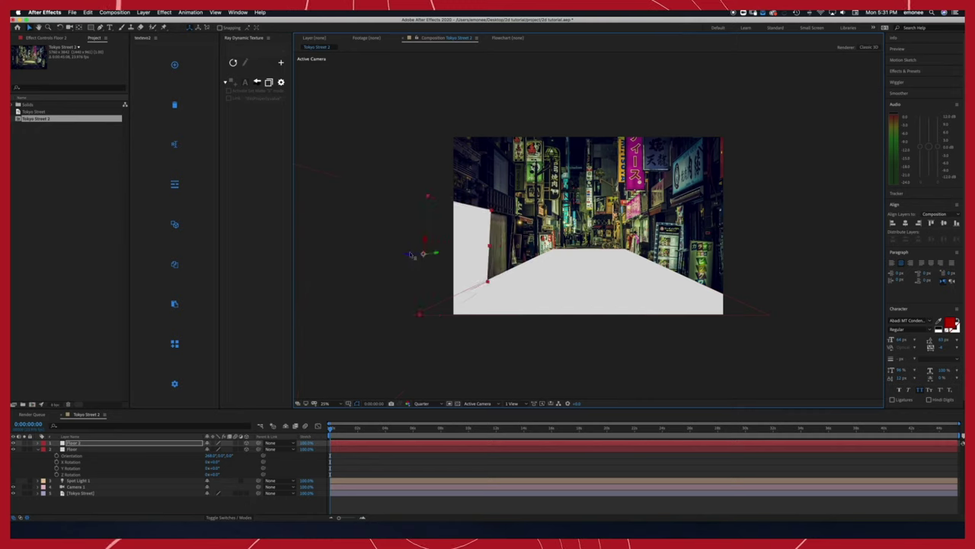
{"action": "left_click_drag", "start_coordinate": [412, 255], "coordinate": [534, 225]}
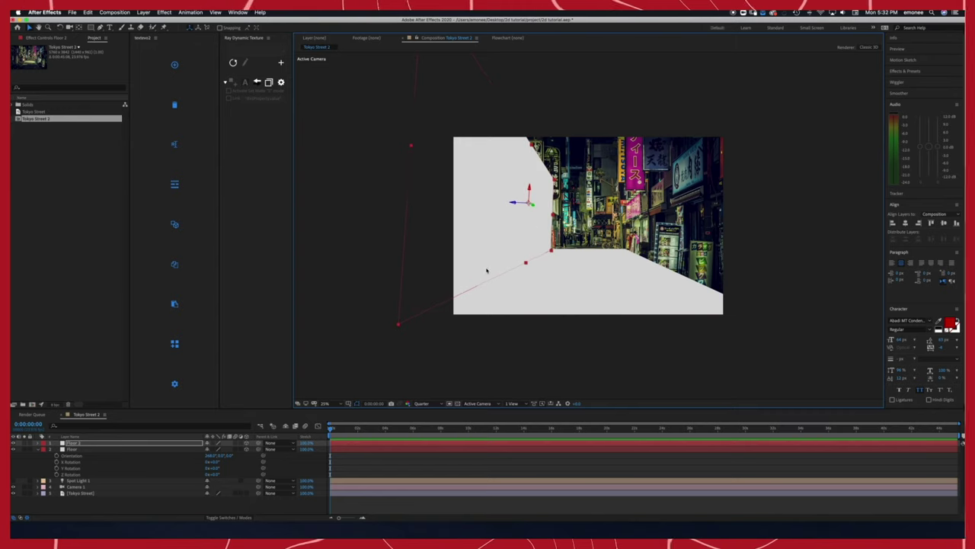
Duplicate the left wall solid and align the copy with the floor's right edge as the opposite wall.
{"action": "key", "text": "super+d"}
{"action": "left_click_drag", "start_coordinate": [526, 204], "coordinate": [647, 205]}
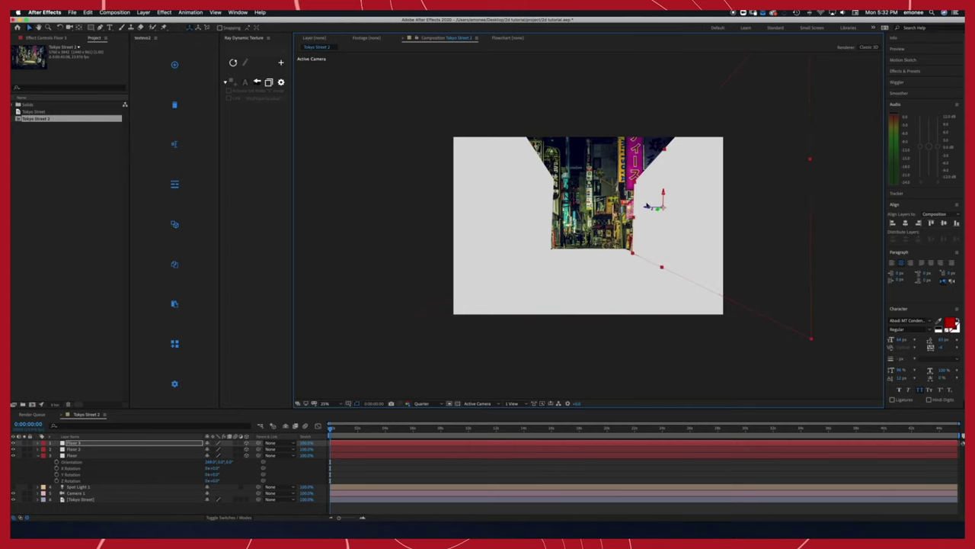
{"action": "left_click_drag", "start_coordinate": [690, 231], "coordinate": [682, 227]}
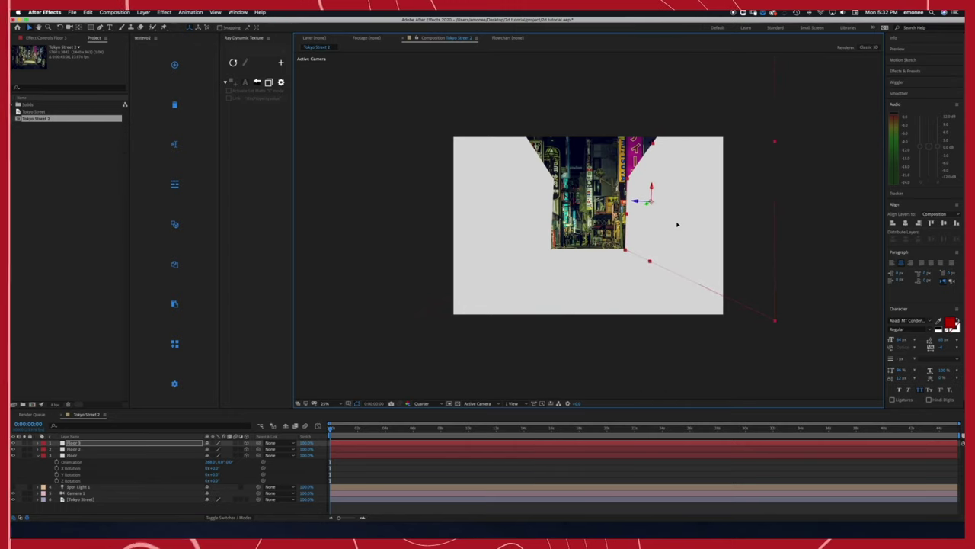
Extend the left and right wall solids upward along the buildings, and turn the spot light back on.
{"action": "left_click", "coordinate": [439, 258]}
{"action": "key", "text": "Return"}
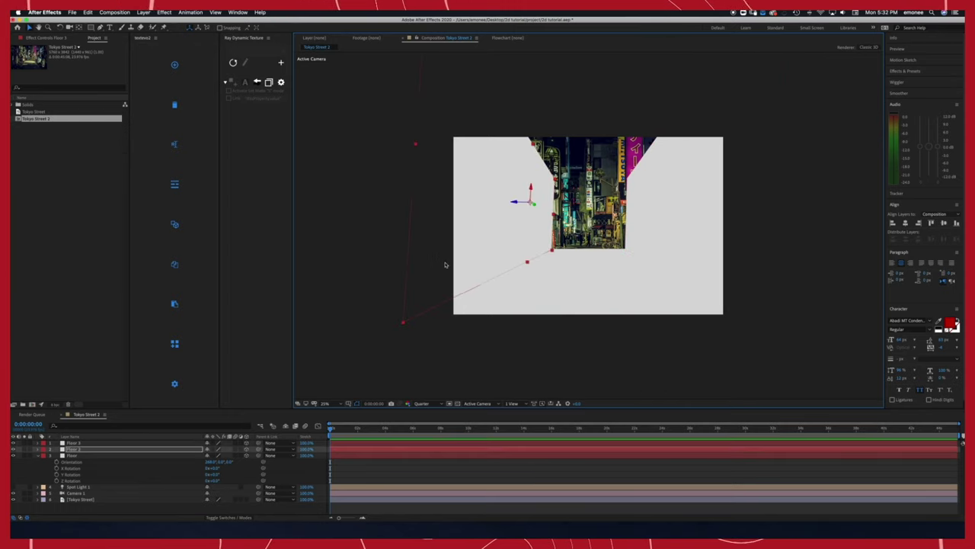
{"action": "left_click_drag", "start_coordinate": [534, 143], "coordinate": [531, 140]}
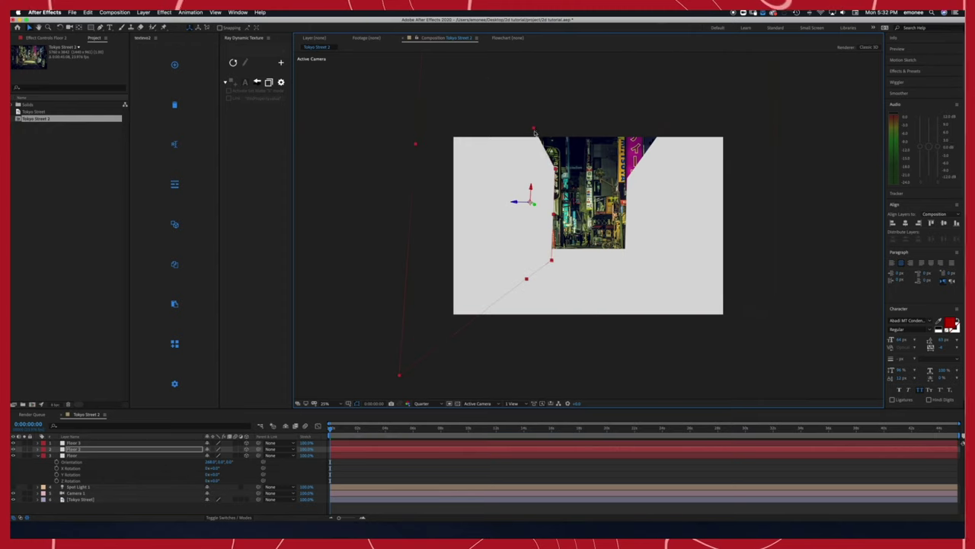
{"action": "left_click", "coordinate": [651, 144]}
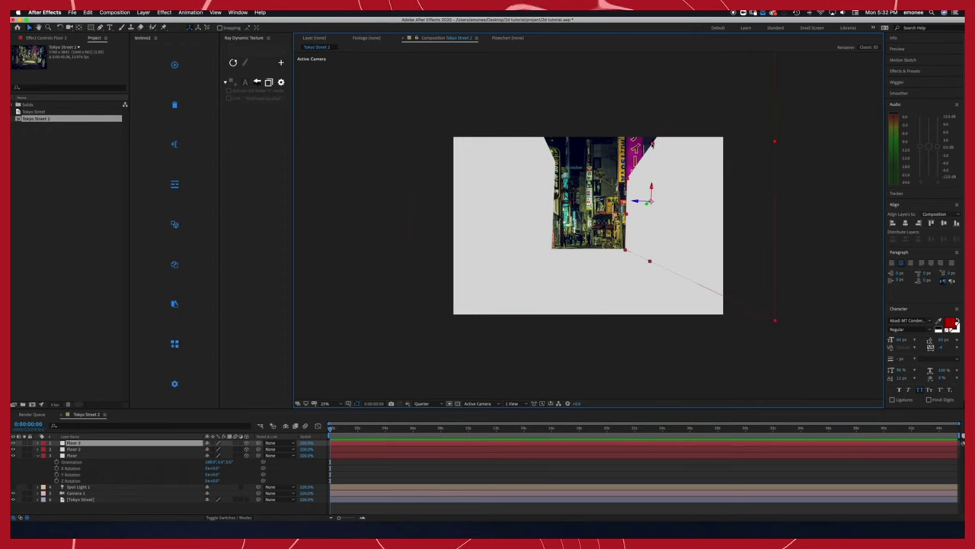
{"action": "left_click_drag", "start_coordinate": [653, 144], "coordinate": [653, 120]}
{"action": "left_click_drag", "start_coordinate": [652, 189], "coordinate": [655, 169]}
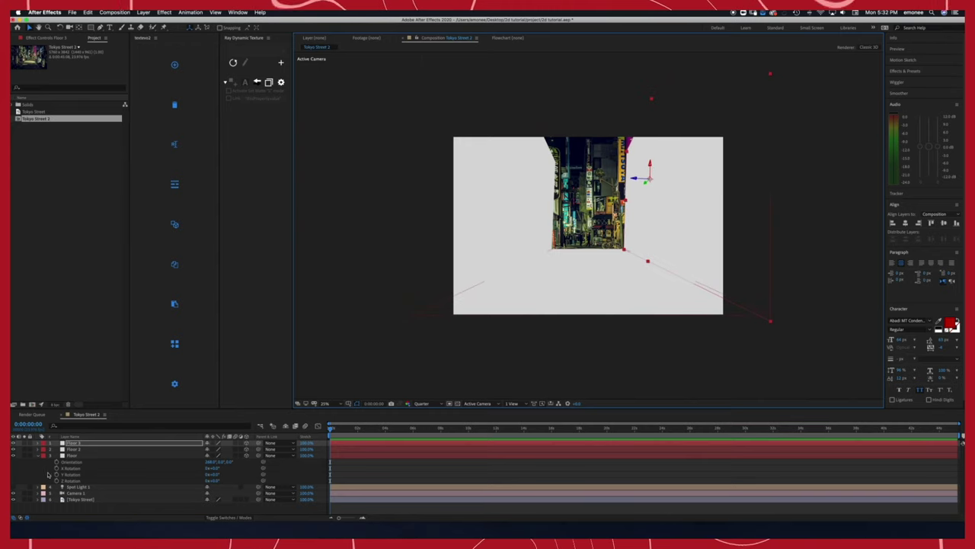
{"action": "left_click", "coordinate": [13, 487]}
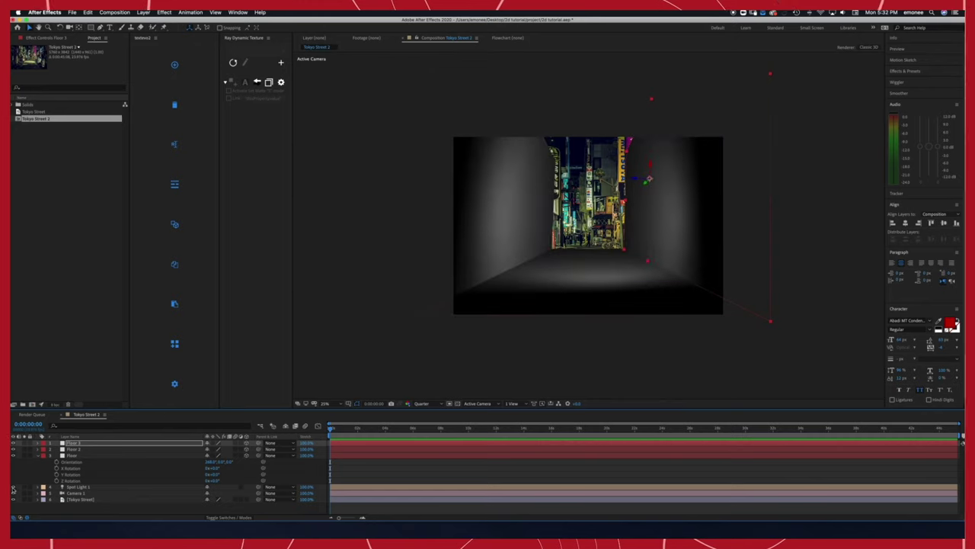
Duplicate the right wall solid and rotate the copy about 90 degrees so it faces the camera.
{"action": "left_click", "coordinate": [82, 449]}
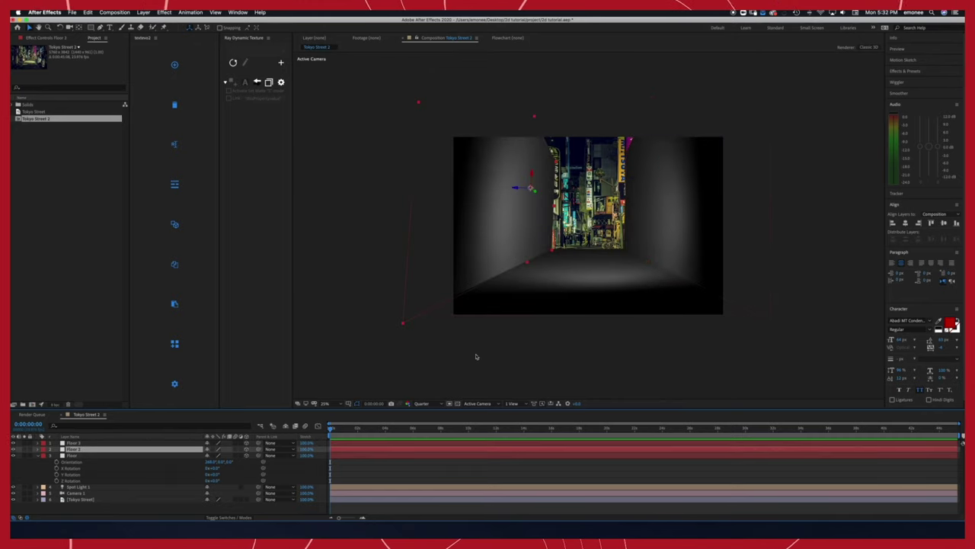
{"action": "left_click", "coordinate": [346, 445]}
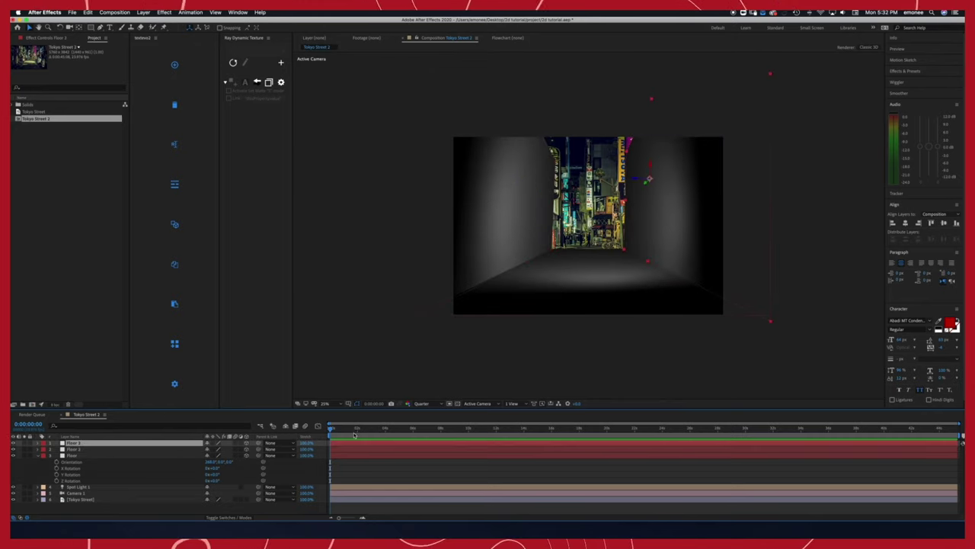
{"action": "key", "text": "super+d"}
{"action": "key", "text": "w"}
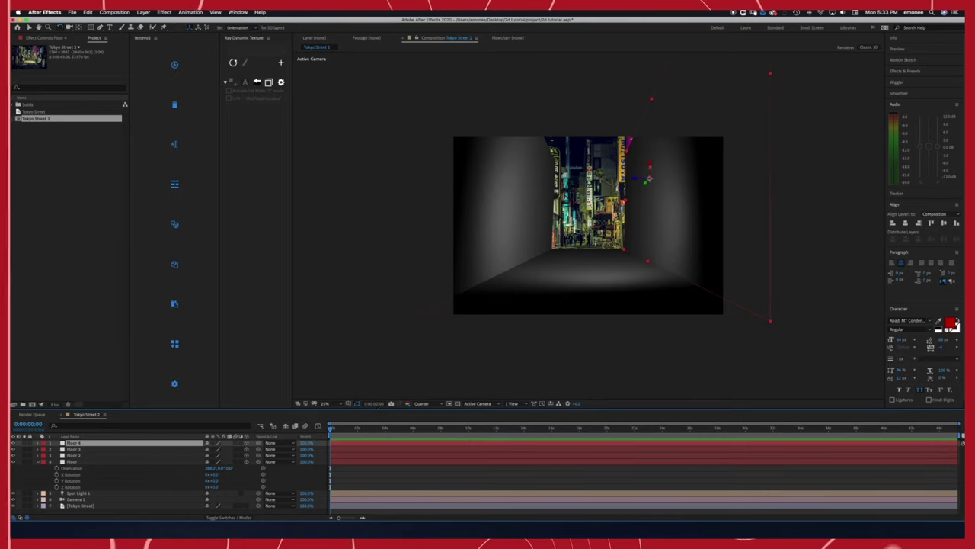
{"action": "left_click_drag", "start_coordinate": [632, 200], "coordinate": [611, 202]}
{"action": "left_click_drag", "start_coordinate": [651, 166], "coordinate": [494, 358]}
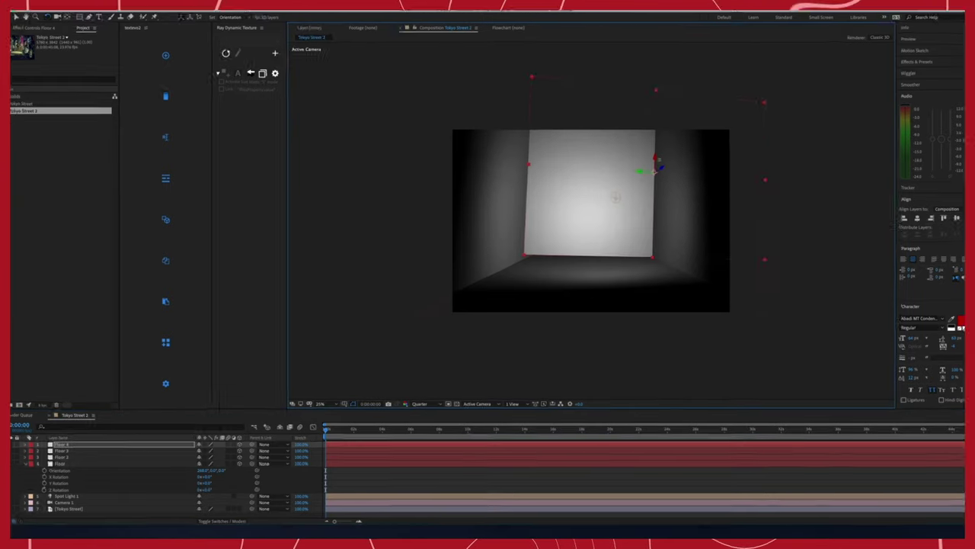
Split the composition viewer into two horizontal views and show the Top view beside the active camera.
{"action": "left_click", "coordinate": [529, 411]}
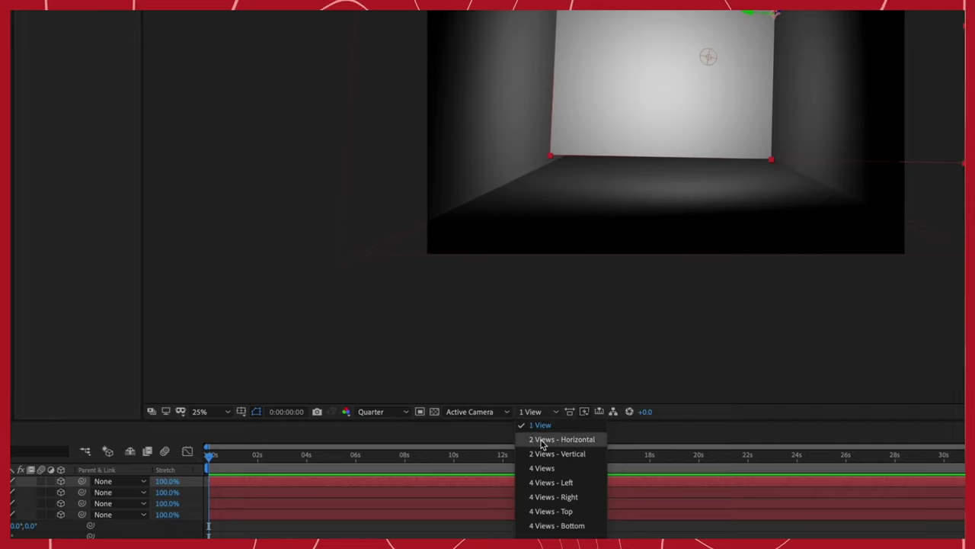
{"action": "left_click", "coordinate": [535, 437]}
{"action": "left_click", "coordinate": [477, 414]}
{"action": "left_click", "coordinate": [462, 488]}
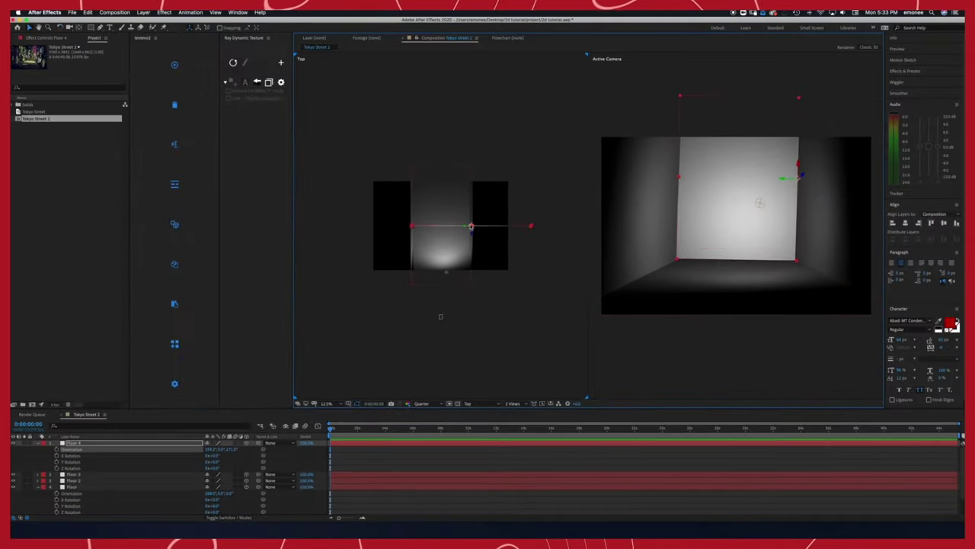
Move the camera-facing solid to the far end of the street as the back wall and stretch it taller to close the opening.
{"action": "left_click_drag", "start_coordinate": [464, 227], "coordinate": [440, 228]}
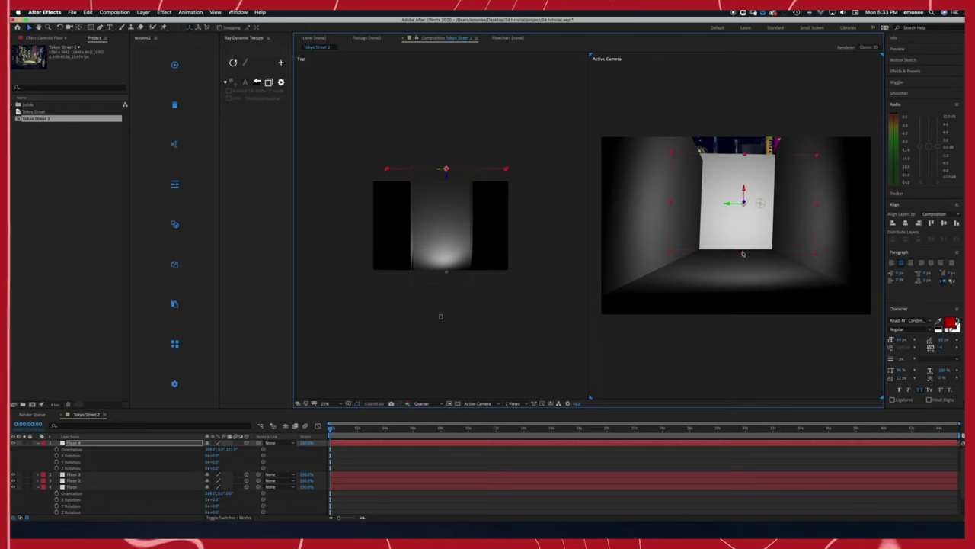
{"action": "left_click", "coordinate": [744, 144]}
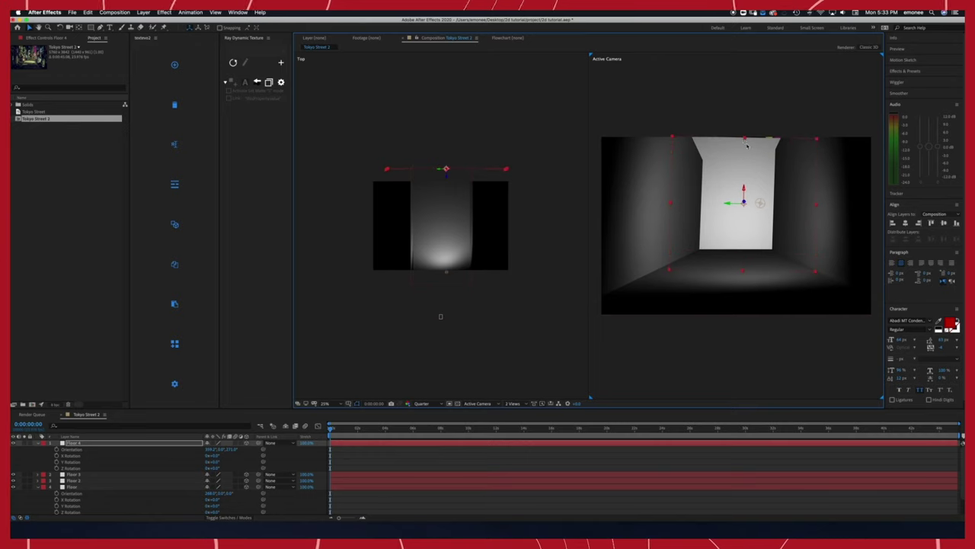
{"action": "left_click_drag", "start_coordinate": [743, 188], "coordinate": [719, 193]}
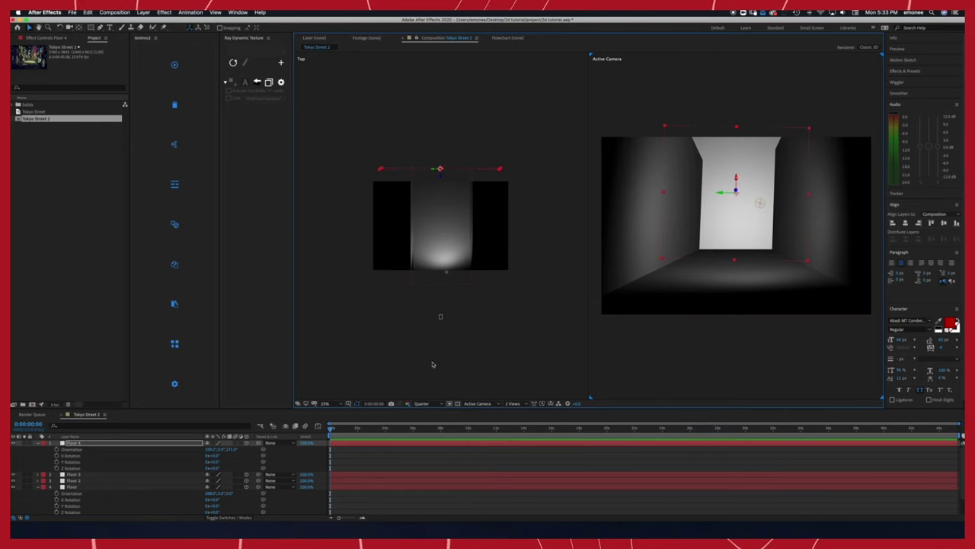
Collapse the open layer properties and rename the left and right wall layers LEFT and RIGHT.
{"action": "left_click", "coordinate": [38, 443]}
{"action": "left_click", "coordinate": [37, 462]}
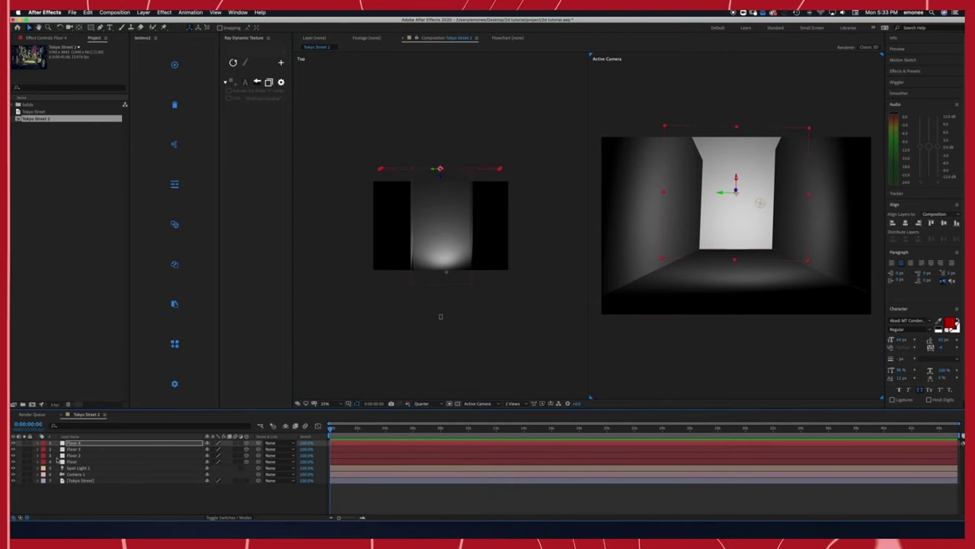
{"action": "left_click", "coordinate": [76, 462]}
{"action": "left_click", "coordinate": [83, 456]}
{"action": "key", "text": "Return"}
{"action": "type", "text": "LEFT"}
{"action": "key", "text": "Return"}
{"action": "key", "text": "super+Up"}
{"action": "key", "text": "Return"}
{"action": "type", "text": "RIGHT"}
{"action": "key", "text": "Return"}
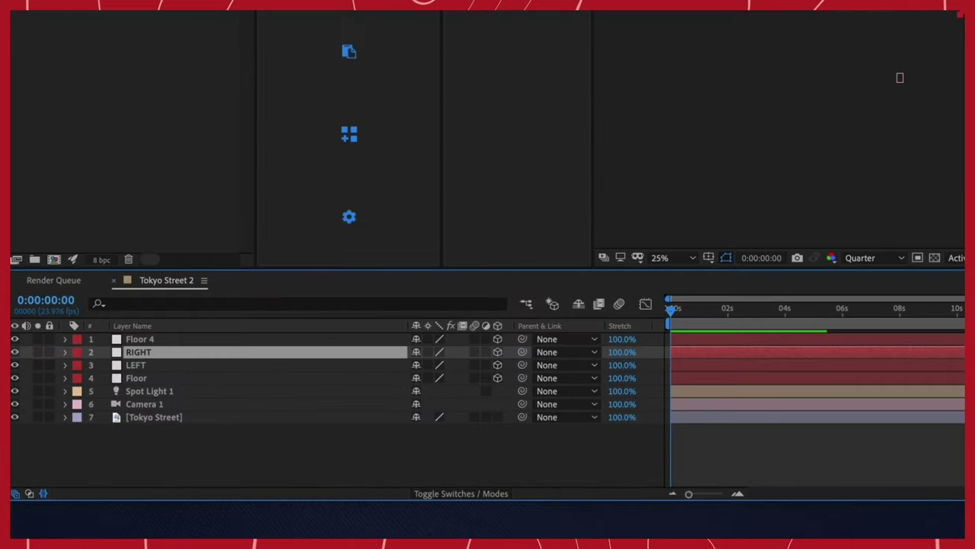
Rename the back wall layer BACK.
{"action": "key", "text": "ctrl+Up"}
{"action": "key", "text": "Return"}
{"action": "type", "text": "BACK"}
{"action": "key", "text": "Return"}
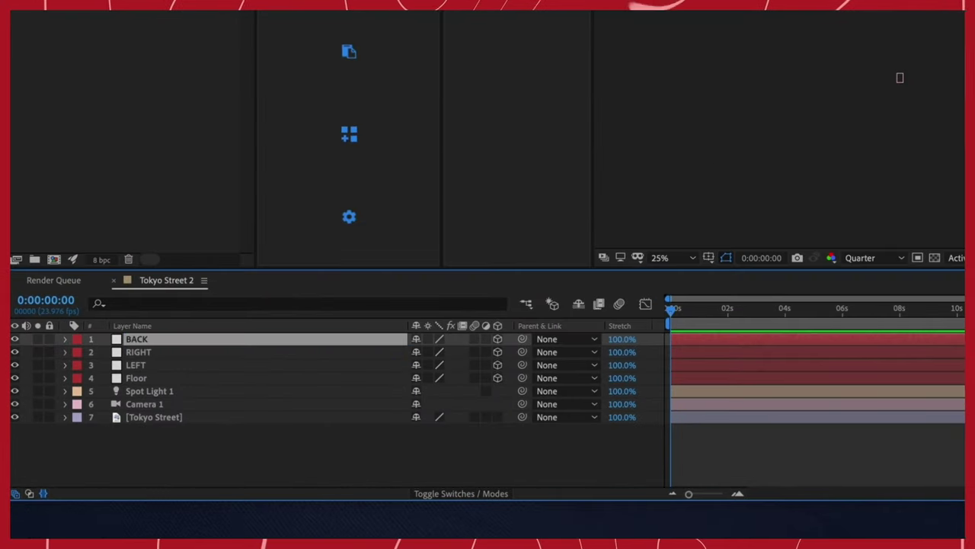
Copy Camera 1's position of 2880.0, 1921.0, -3840.0 onto Spot Light 1.
{"action": "left_click", "coordinate": [167, 406]}
{"action": "key", "text": "p"}
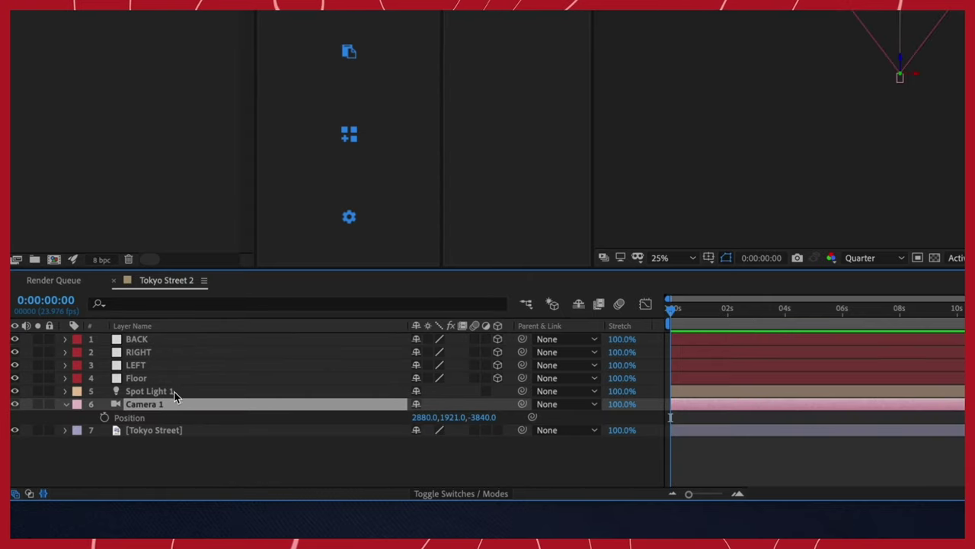
{"action": "left_click", "coordinate": [174, 393]}
{"action": "key", "text": "p"}
{"action": "left_click", "coordinate": [154, 428]}
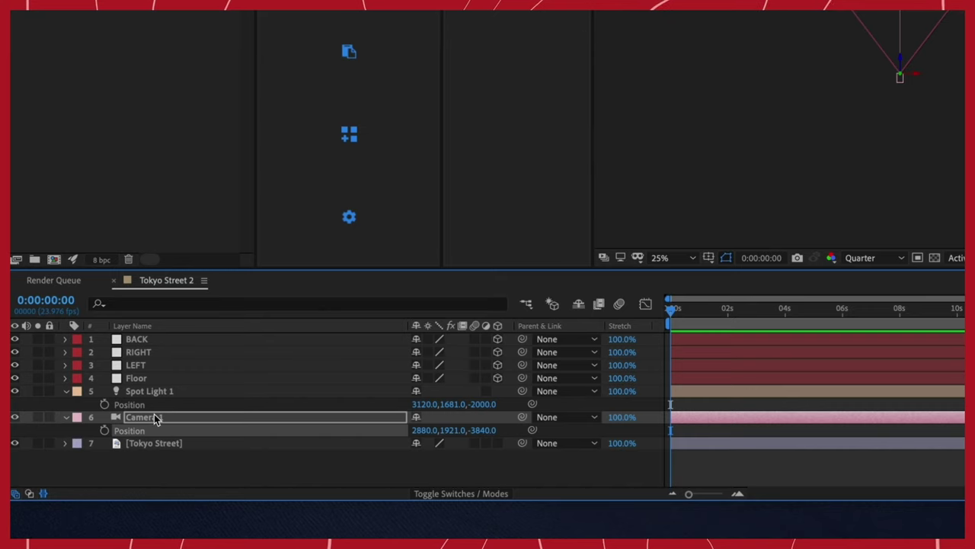
{"action": "key", "text": "ctrl+Up"}
{"action": "key", "text": "ctrl+v"}
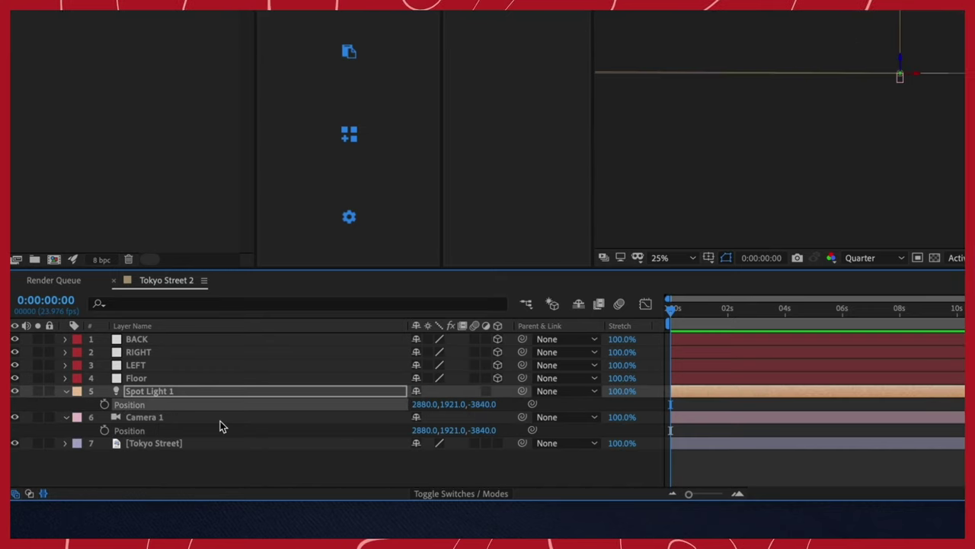
Place the Tokyo Street photo as a 3D layer just in front of the camera and scale it to 18% to fill the frame.
{"action": "left_click", "coordinate": [497, 443]}
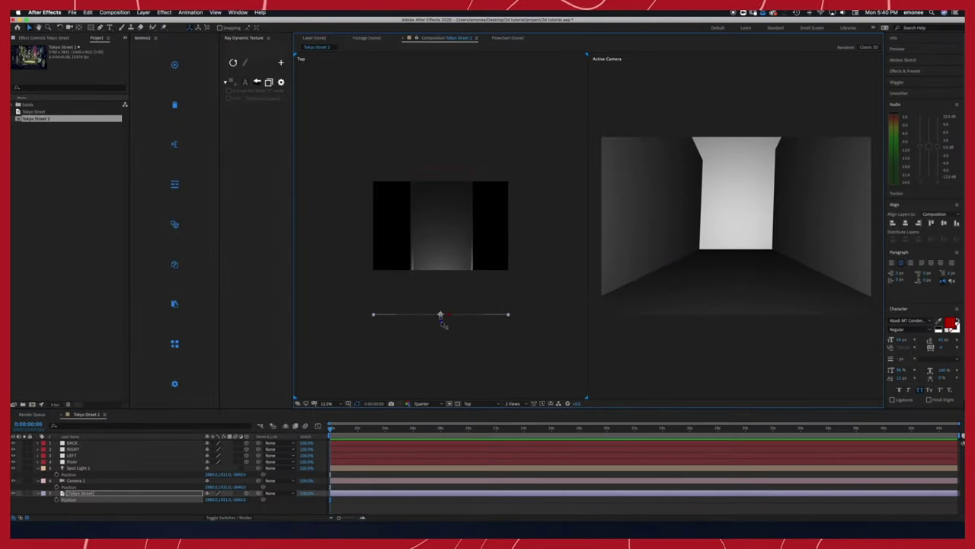
{"action": "left_click_drag", "start_coordinate": [440, 313], "coordinate": [441, 307]}
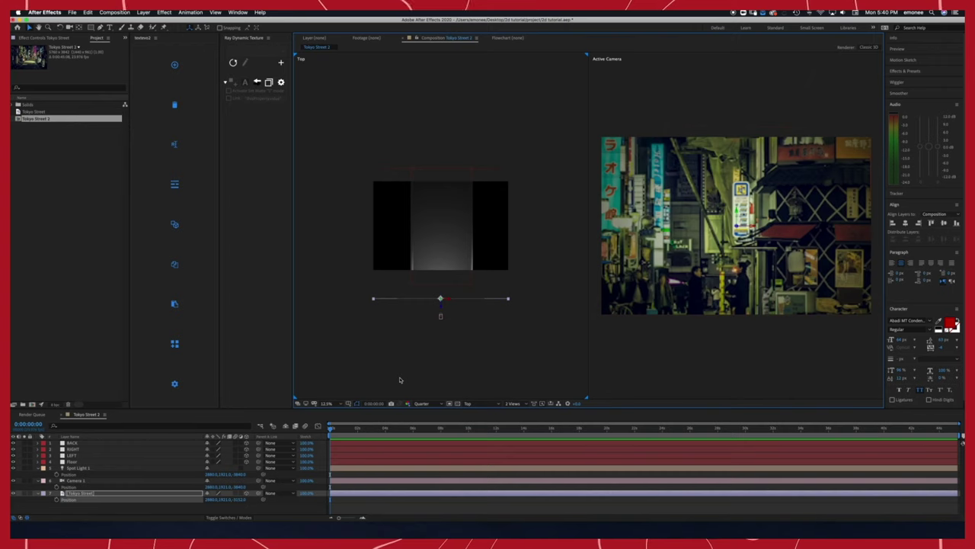
{"action": "left_click_drag", "start_coordinate": [217, 499], "coordinate": [206, 507]}
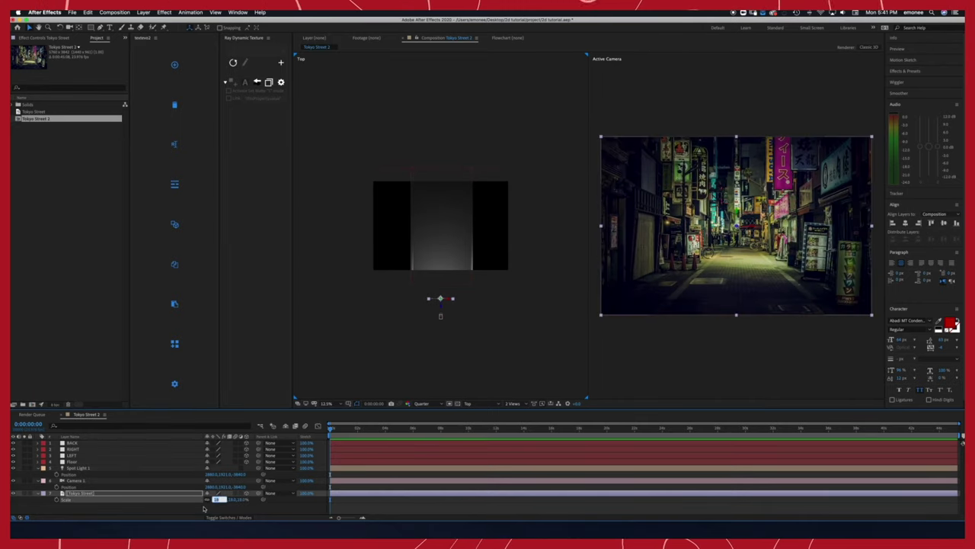
{"action": "left_click", "coordinate": [385, 512]}
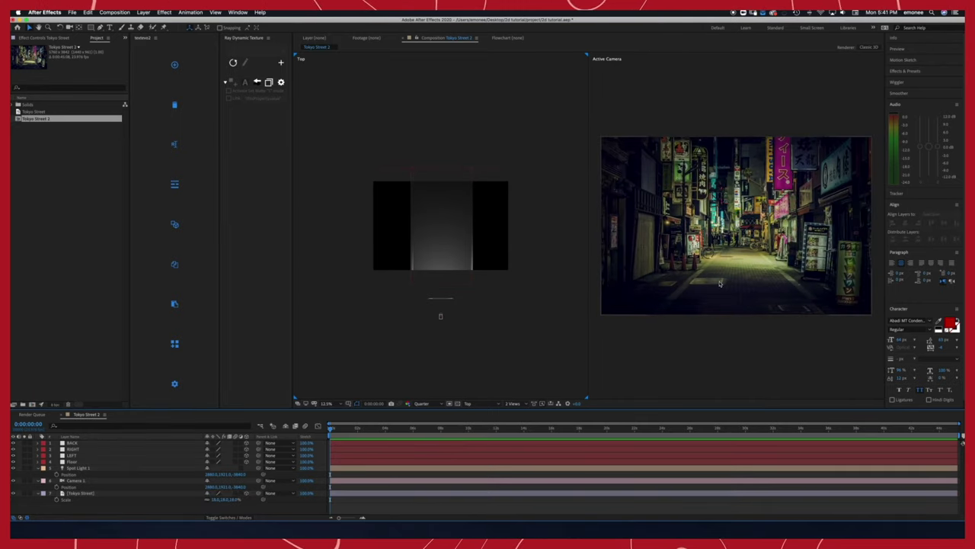
Try moving the camera to test the photo's depth, and undo the camera moves.
{"action": "mouse_move", "coordinate": [440, 315]}
{"action": "left_mouse_down"}
{"action": "mouse_move", "coordinate": [432, 307]}
{"action": "mouse_move", "coordinate": [446, 310]}
{"action": "left_mouse_up"}
{"action": "left_click_drag", "start_coordinate": [757, 235], "coordinate": [757, 231]}
{"action": "key", "text": "super+z"}
{"action": "key", "text": "super+z"}
{"action": "key", "text": "super+z"}
{"action": "key", "text": "super+z"}
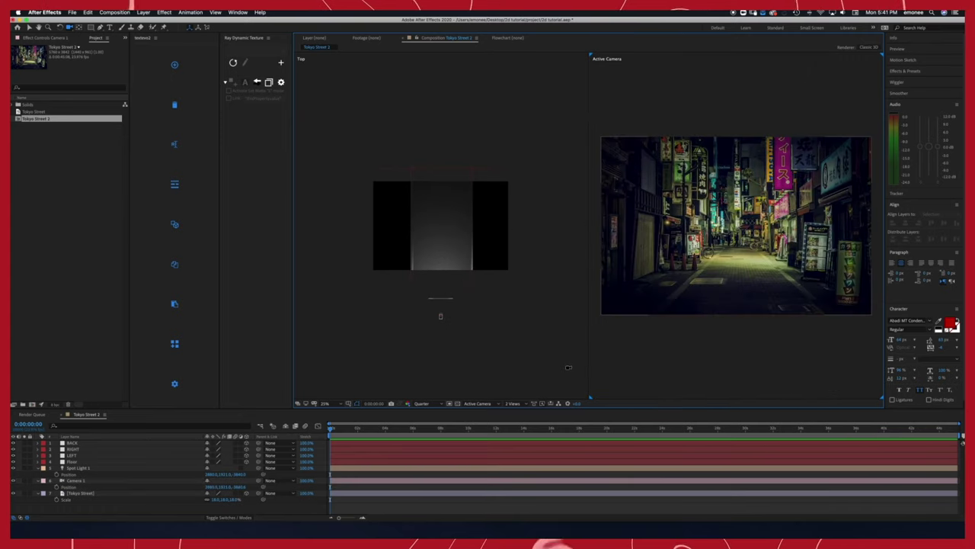
In the Tokyo Street layer's material options, set Casts Shadows to Only and Light Transmission to 100%.
{"action": "key", "text": "a"}
{"action": "key", "text": "a"}
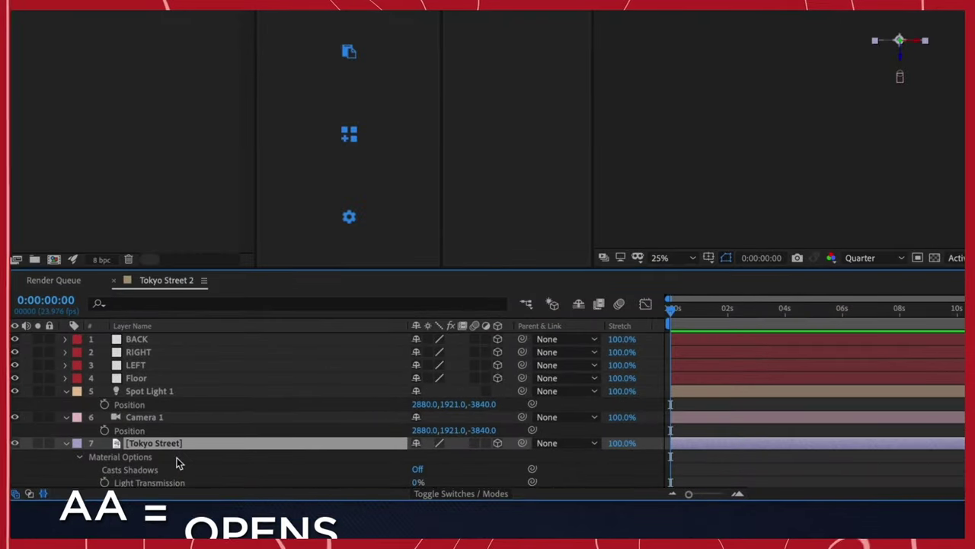
{"action": "scroll", "coordinate": [177, 463], "scroll_direction": "down", "scroll_amount": 5}
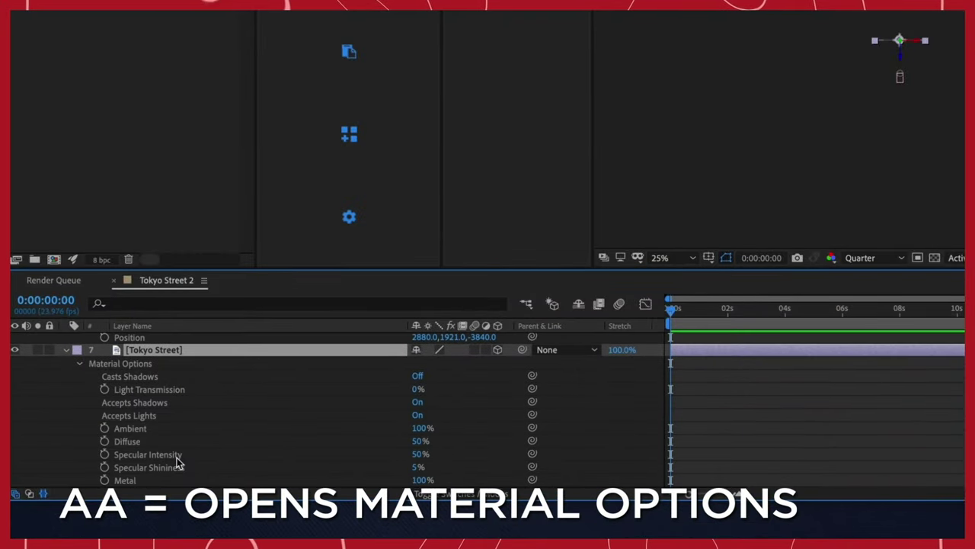
{"action": "left_click_drag", "start_coordinate": [724, 266], "coordinate": [724, 195]}
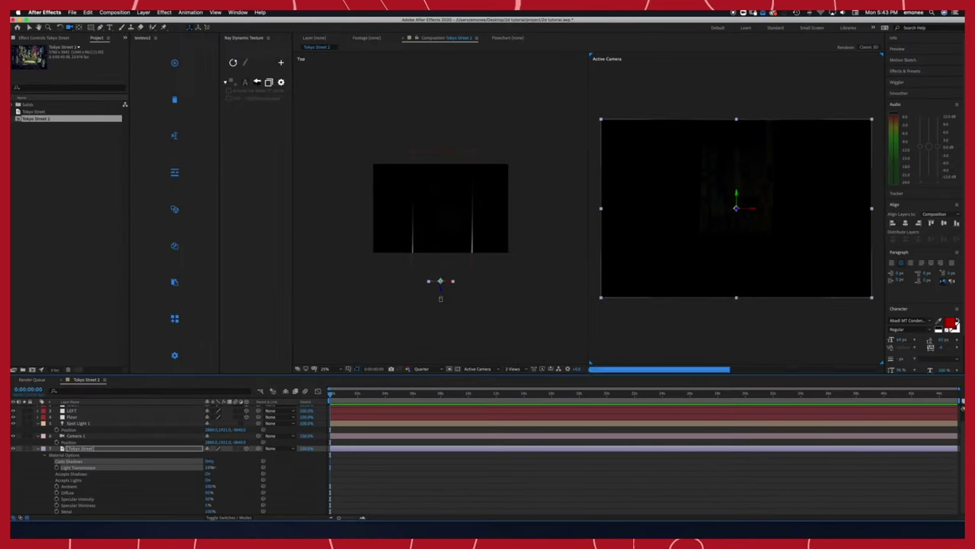
{"action": "left_click_drag", "start_coordinate": [215, 468], "coordinate": [303, 460]}
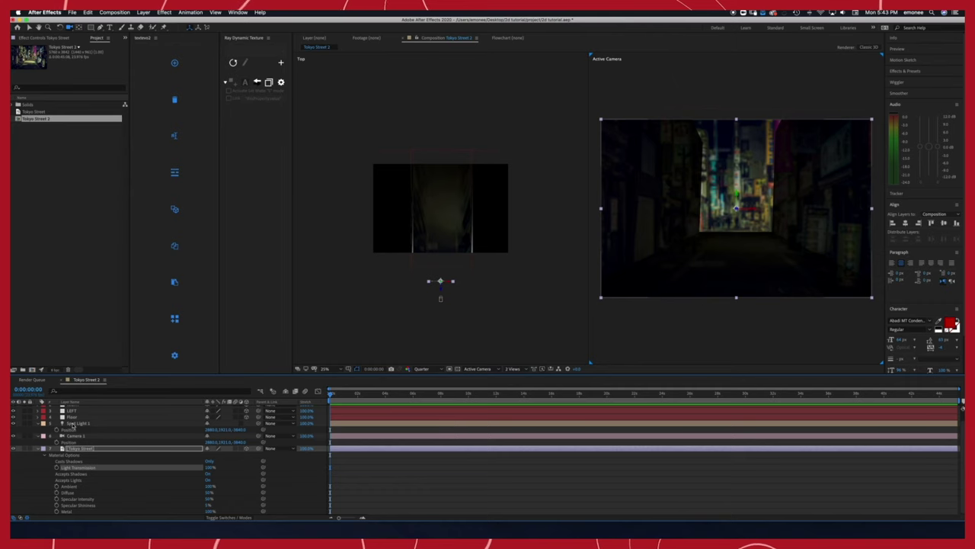
{"action": "left_click", "coordinate": [72, 424]}
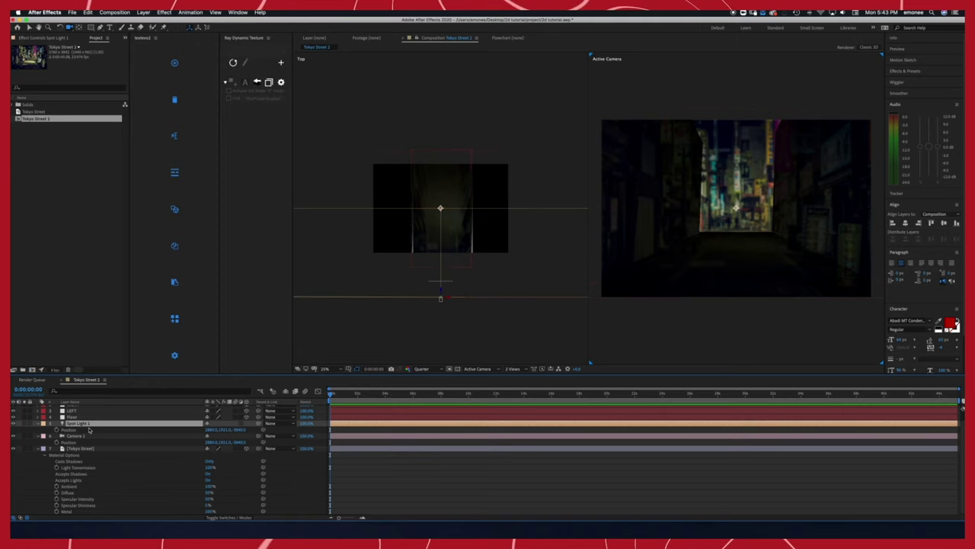
{"action": "scroll", "coordinate": [91, 432], "scroll_direction": "up", "scroll_amount": 2}
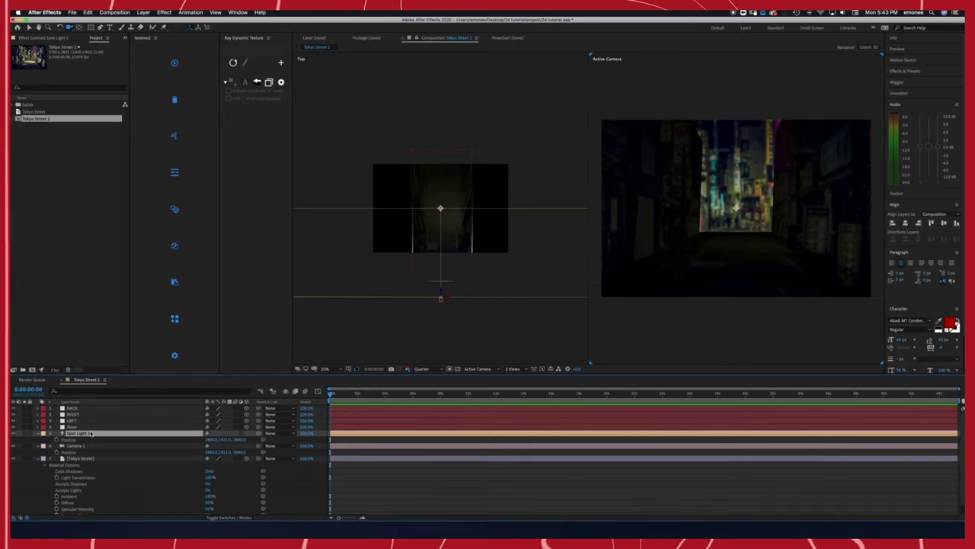
{"action": "left_click", "coordinate": [73, 426]}
{"action": "double_click", "coordinate": [74, 414]}
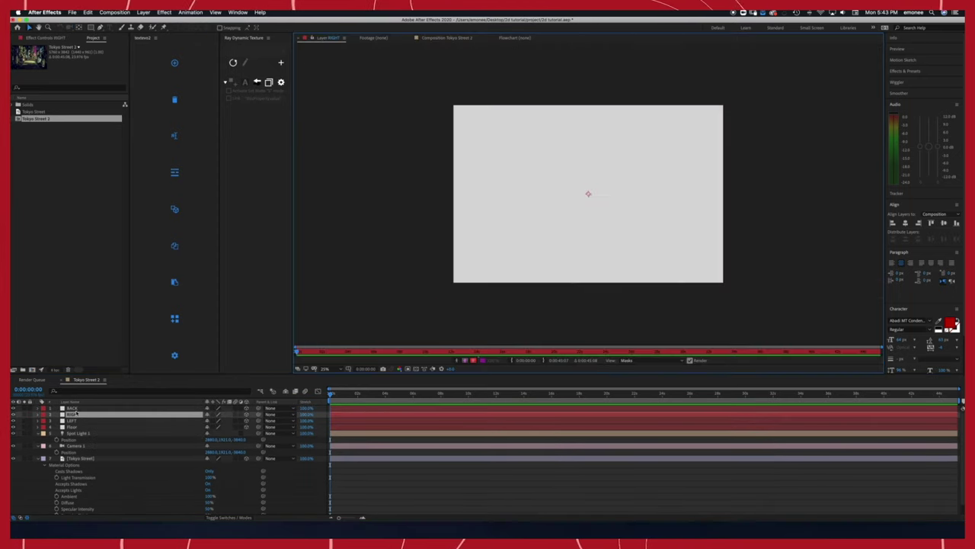
{"action": "left_click", "coordinate": [448, 37]}
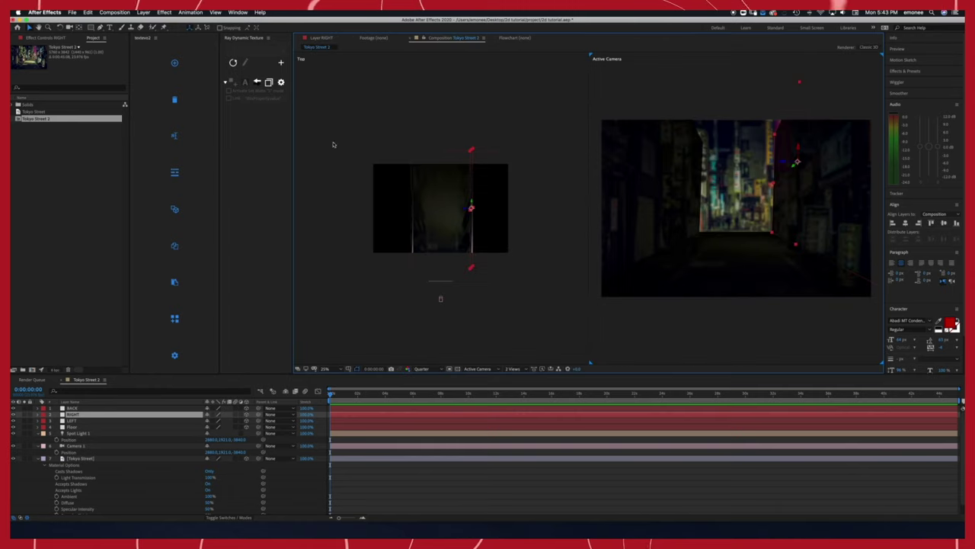
{"action": "left_click", "coordinate": [82, 409]}
{"action": "left_click", "coordinate": [84, 433]}
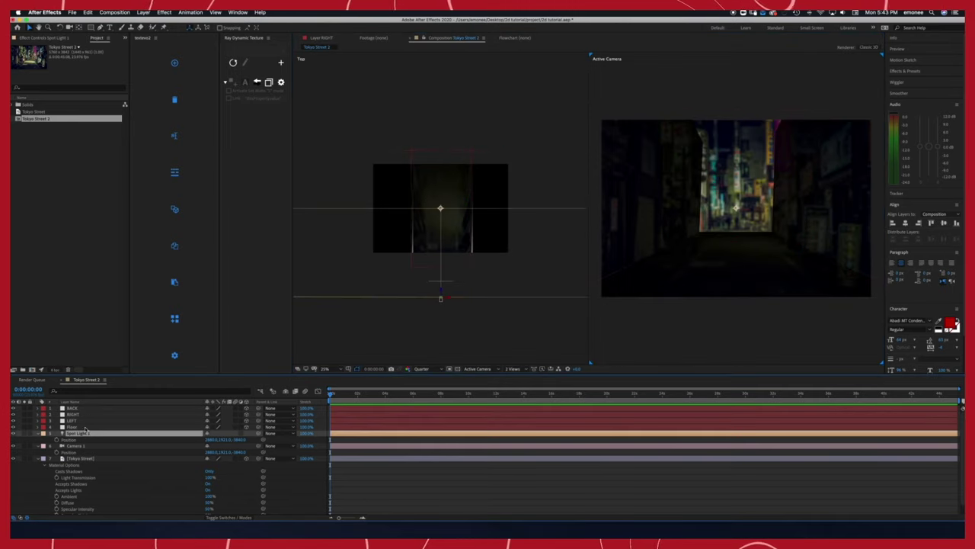
Turn off Accepts Lights in the material options of the BACK, RIGHT, LEFT and Floor solids together.
{"action": "left_click", "coordinate": [85, 427]}
{"action": "left_click", "coordinate": [82, 409], "text": "shift"}
{"action": "key", "text": "a"}
{"action": "key", "text": "a"}
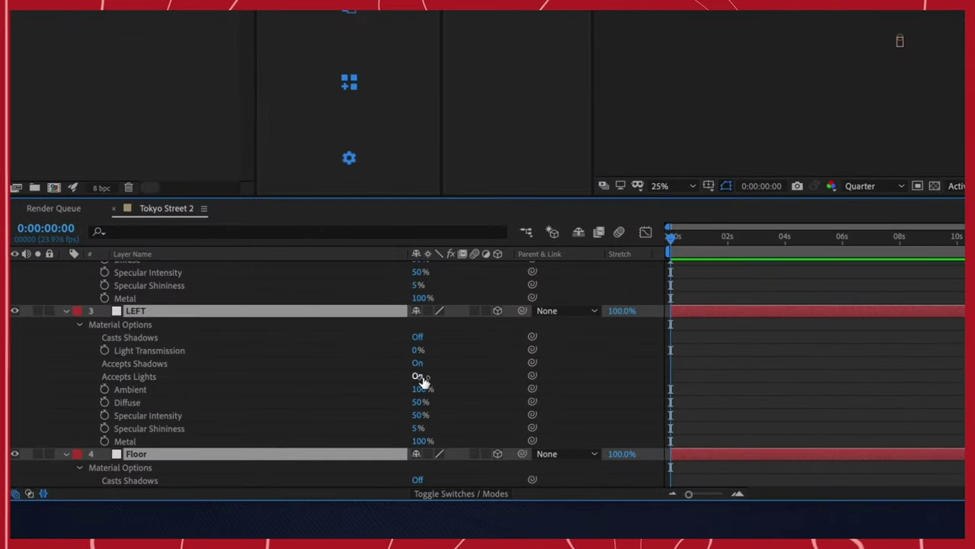
{"action": "left_click", "coordinate": [418, 379]}
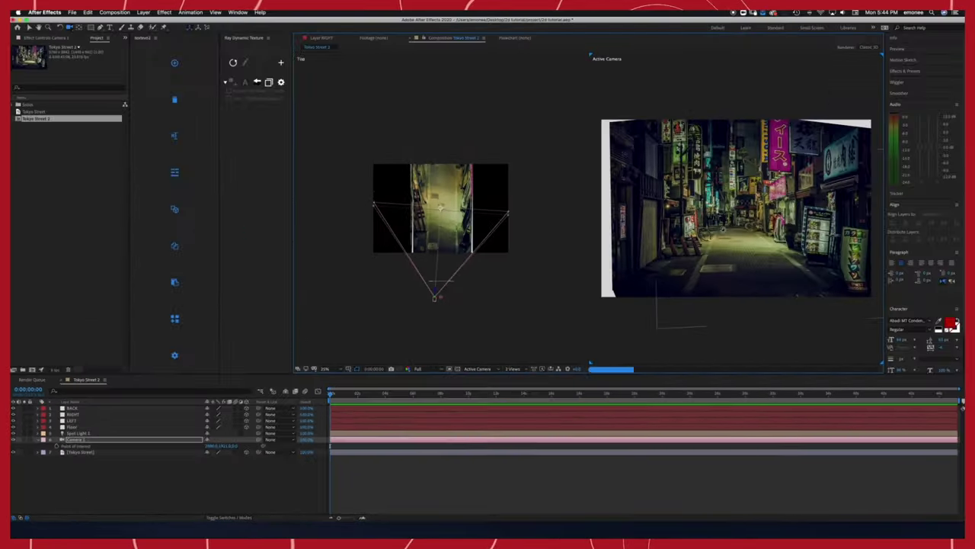
Orbit the camera to check the photo projected on the walls and floor, and restore the original camera view.
{"action": "left_click_drag", "start_coordinate": [723, 229], "coordinate": [721, 232]}
{"action": "key", "text": "super+z"}
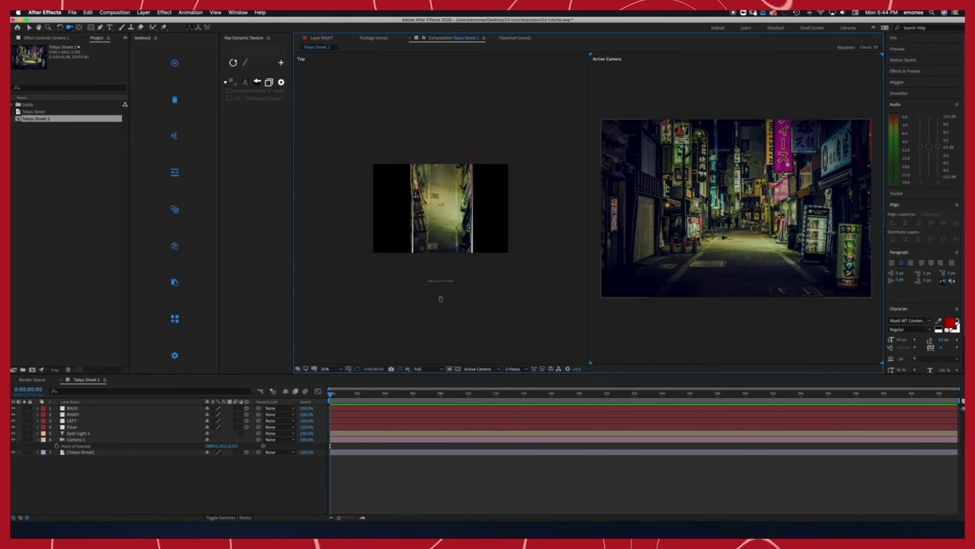
{"action": "left_click_drag", "start_coordinate": [440, 298], "coordinate": [440, 287]}
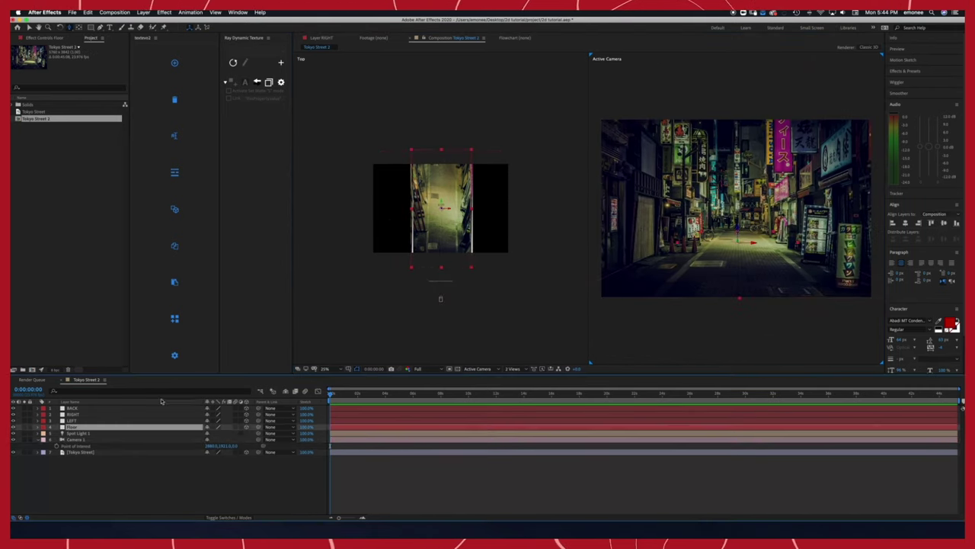
Reposition the Floor, LEFT and RIGHT solids so their edges meet along the street's sides in the photo.
{"action": "key", "text": "v"}
{"action": "left_click_drag", "start_coordinate": [802, 244], "coordinate": [798, 245]}
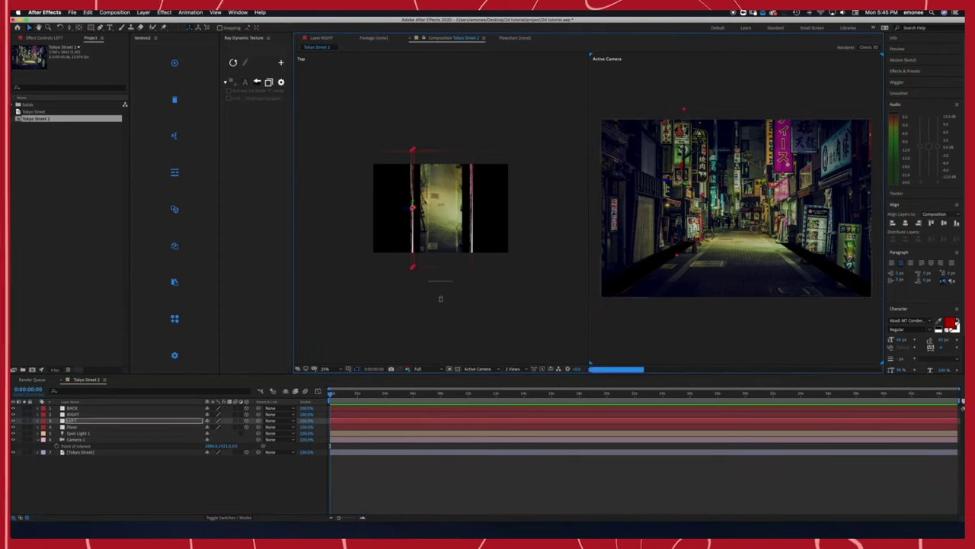
{"action": "left_click", "coordinate": [800, 247]}
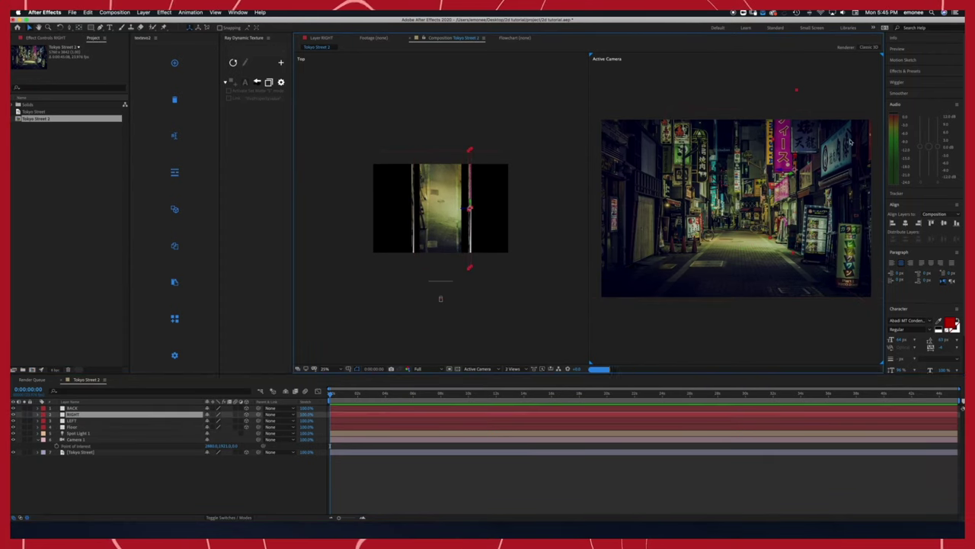
Dolly the camera into the street and realign the Floor and LEFT solids along the street's left edge.
{"action": "left_click", "coordinate": [638, 222]}
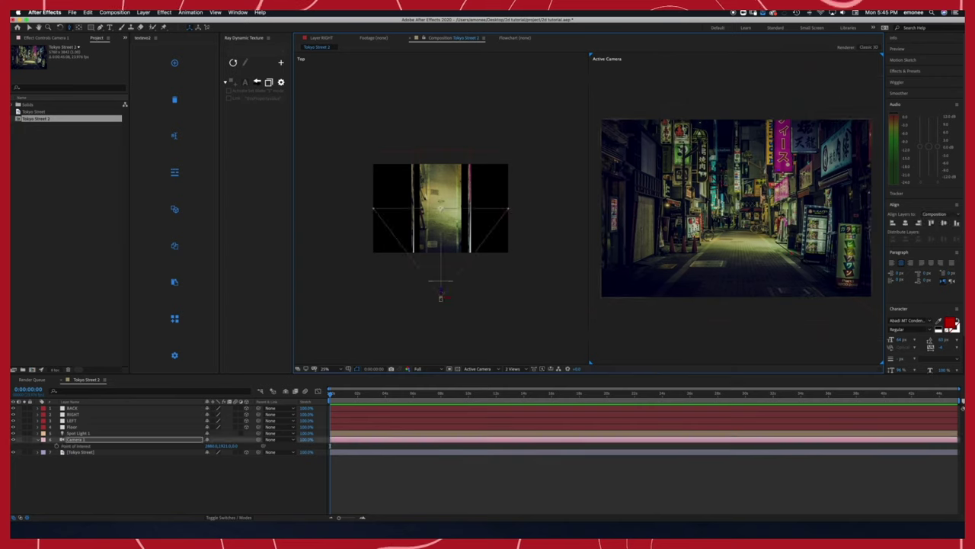
{"action": "left_click", "coordinate": [762, 228]}
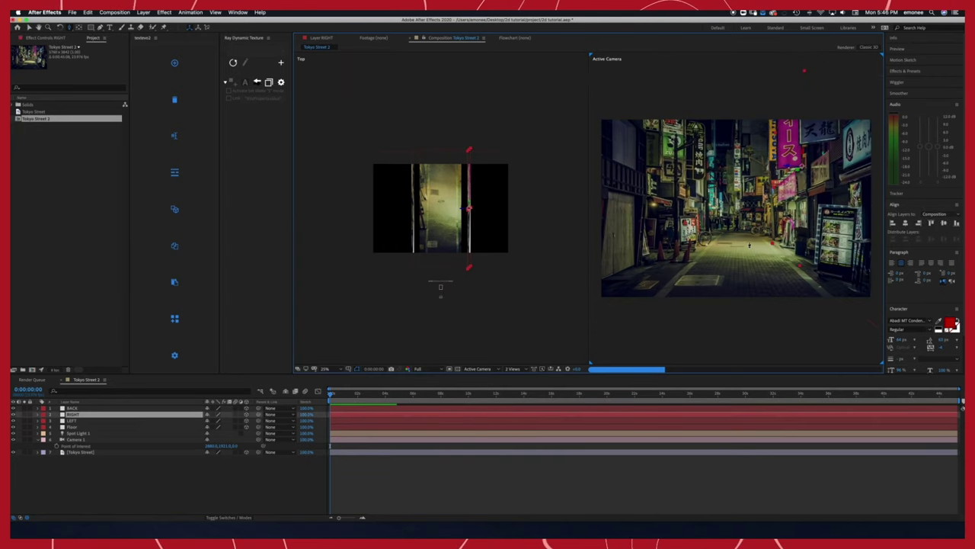
{"action": "left_click", "coordinate": [639, 221]}
{"action": "left_click", "coordinate": [699, 250]}
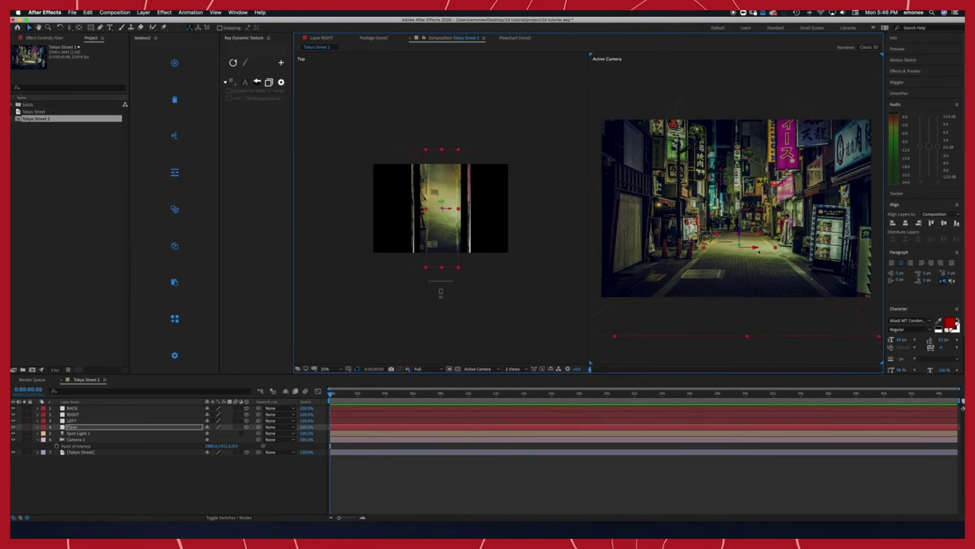
{"action": "key", "text": "super+z"}
{"action": "key", "text": "super+z"}
{"action": "key", "text": "super+z"}
{"action": "key", "text": "super+z"}
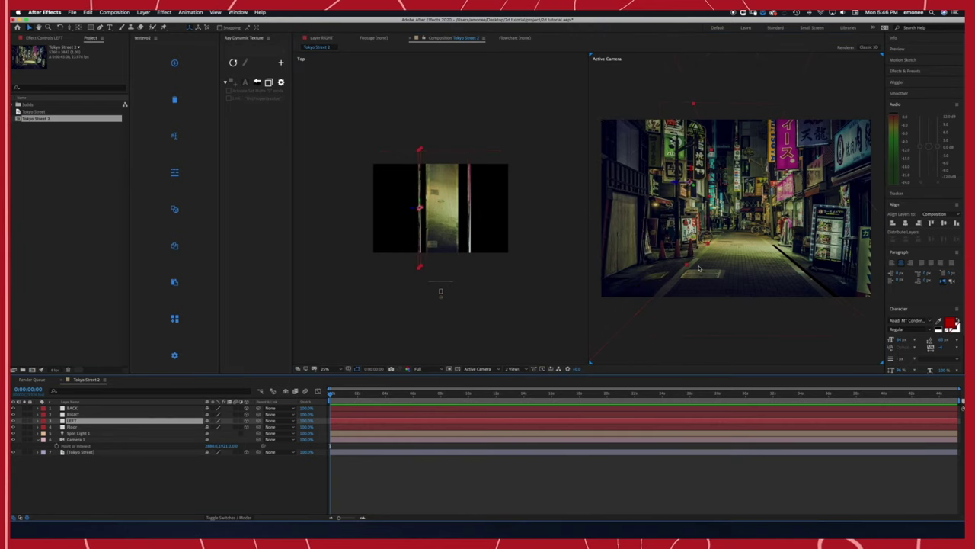
{"action": "key", "text": "super+z"}
{"action": "key", "text": "super+z"}
{"action": "key", "text": "super+z"}
{"action": "key", "text": "super+z"}
Shift the RIGHT solid slightly inward so its base follows the street's right edge.
{"action": "left_click", "coordinate": [794, 267]}
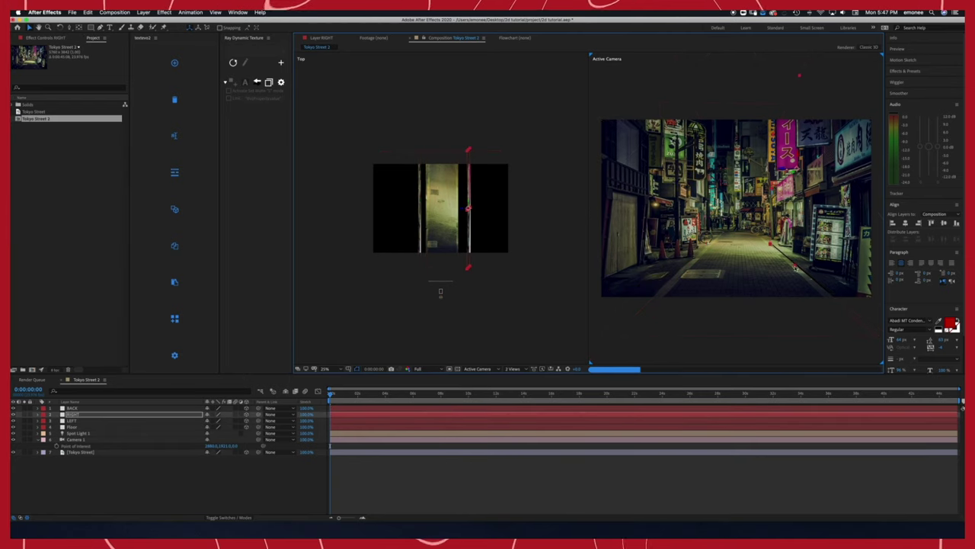
{"action": "key", "text": "super+z"}
{"action": "key", "text": "super+z"}
{"action": "key", "text": "super+z"}
Keyframe Camera 1's Point of Interest and Position at the start, and dolly in to Z position -2991.1 at 0:00:06:00.
{"action": "key", "text": "c"}
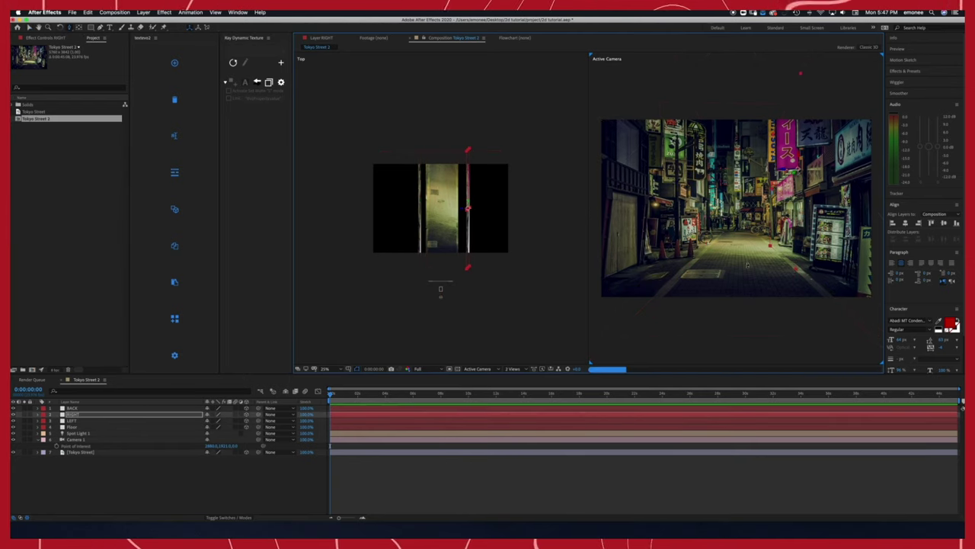
{"action": "left_click", "coordinate": [84, 440]}
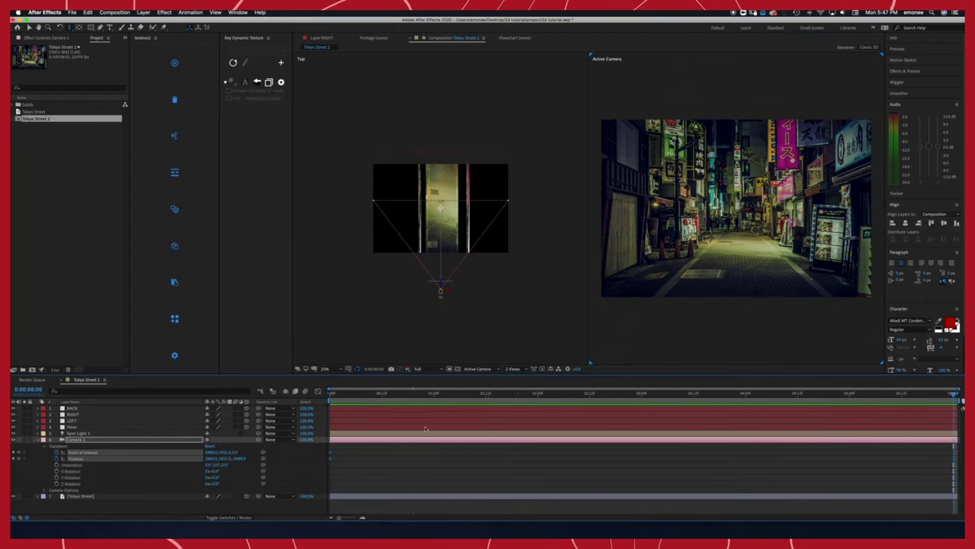
{"action": "left_click_drag", "start_coordinate": [748, 263], "coordinate": [746, 238]}
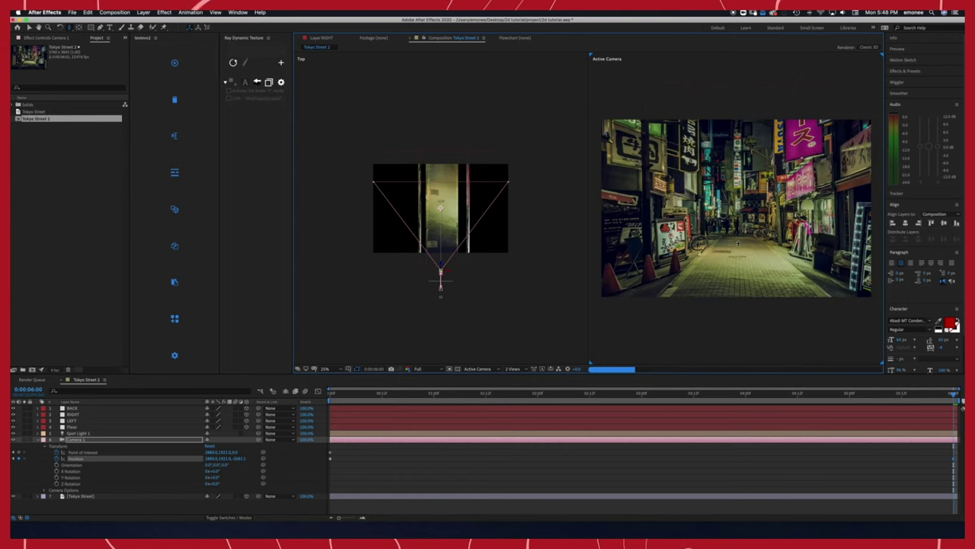
{"action": "left_click_drag", "start_coordinate": [738, 243], "coordinate": [738, 263]}
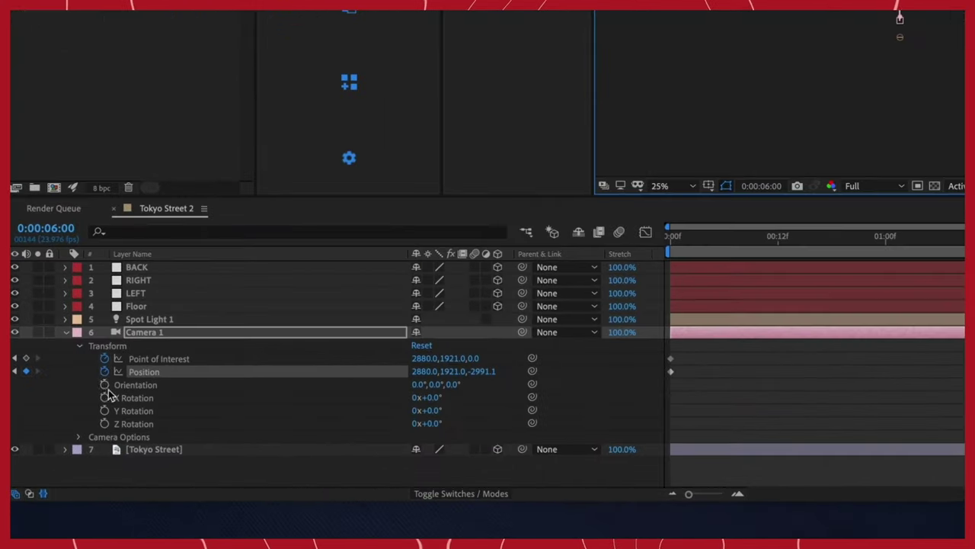
Add the expression wiggle(.5,1) to Camera 1's Orientation and preview the animation from the start.
{"action": "left_click", "coordinate": [55, 464], "text": "alt"}
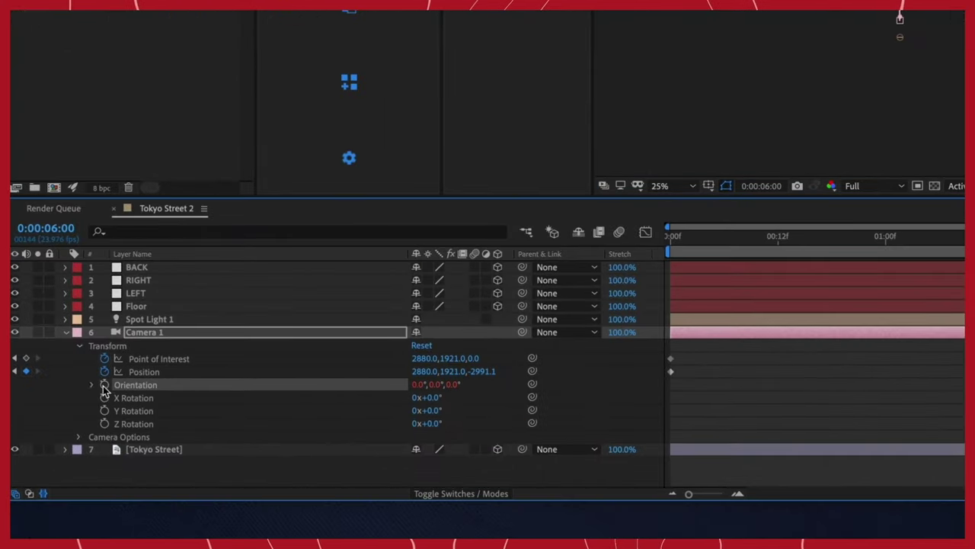
{"action": "type", "text": "wiggle()"}
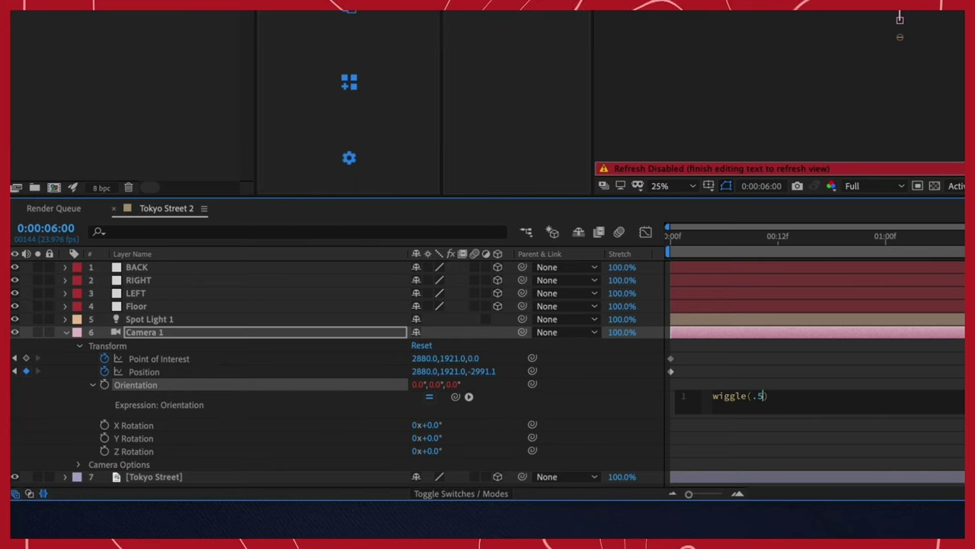
{"action": "left_click", "coordinate": [668, 240]}
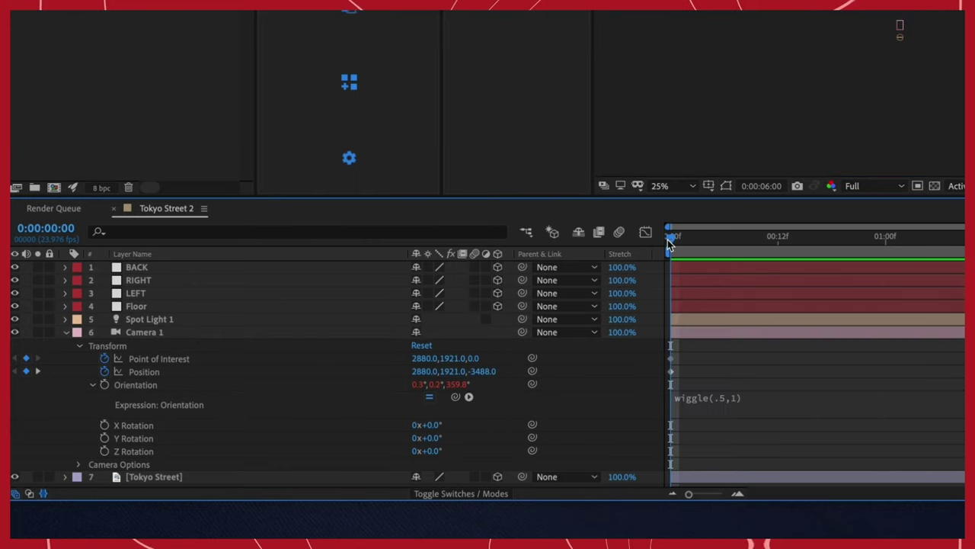
{"action": "key", "text": "space"}
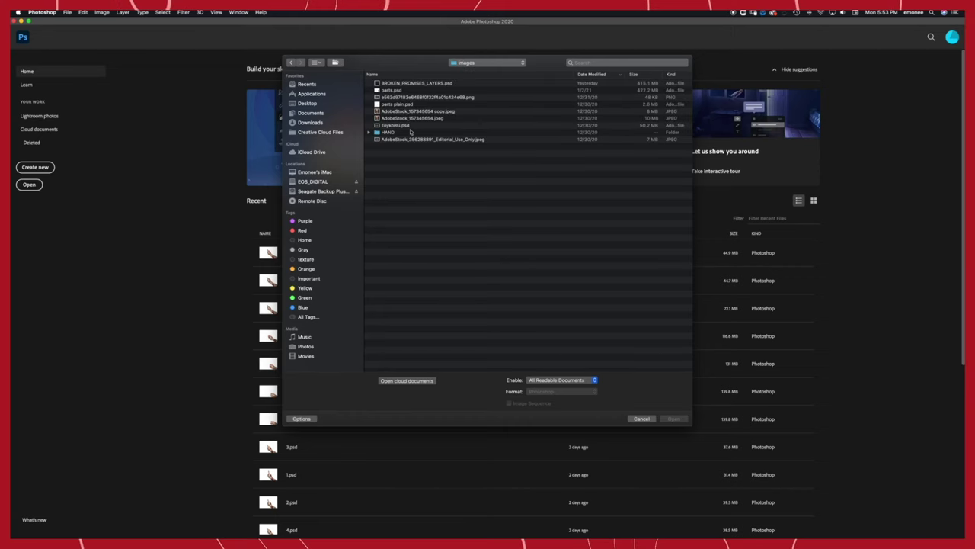
In Photoshop, open the street photo AdobeStock_356288891_Editorial_Use_Only.jpeg from the images folder.
{"action": "left_click", "coordinate": [420, 140]}
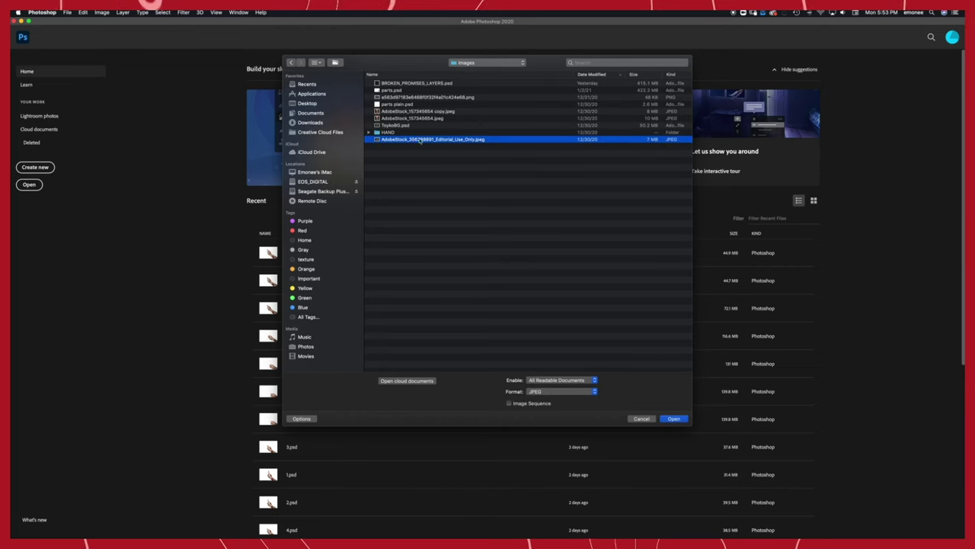
{"action": "left_click", "coordinate": [673, 418]}
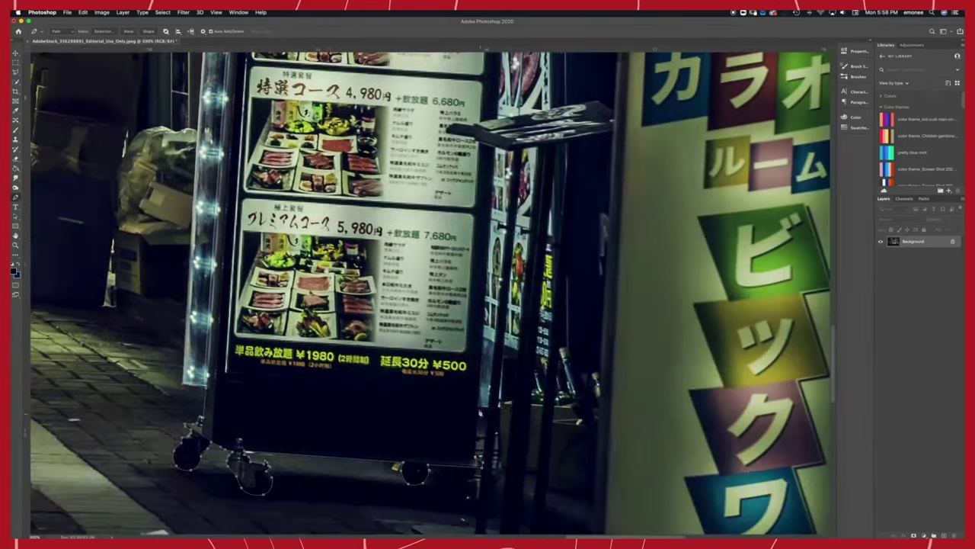
Convert the path traced around the menu sign into a new selection and duplicate it onto its own layer.
{"action": "scroll", "coordinate": [480, 414], "scroll_direction": "up", "scroll_amount": 7}
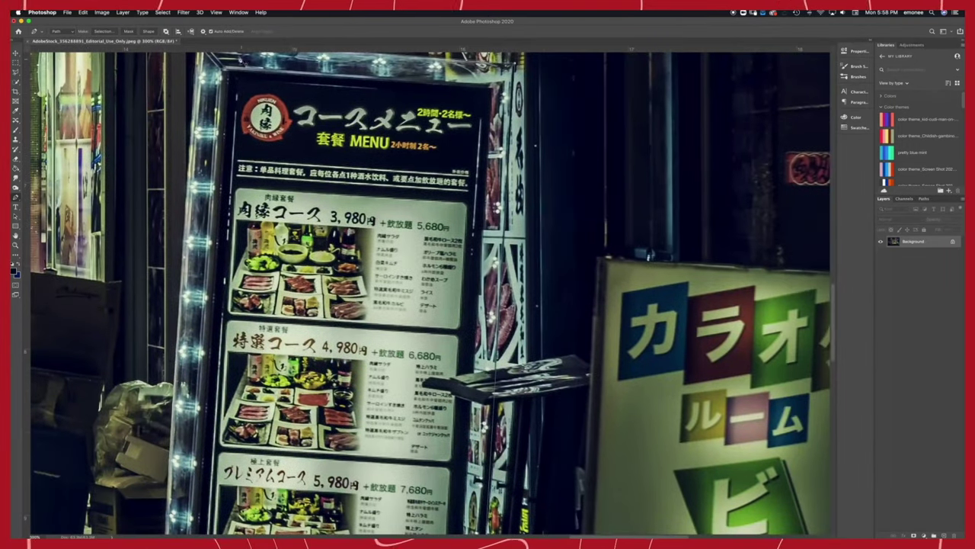
{"action": "left_click", "coordinate": [109, 32]}
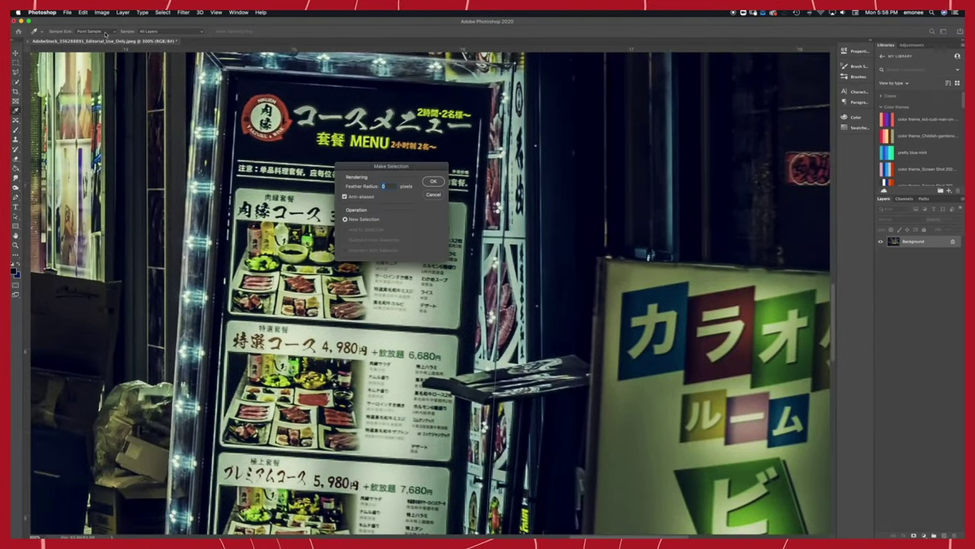
{"action": "left_click", "coordinate": [434, 182]}
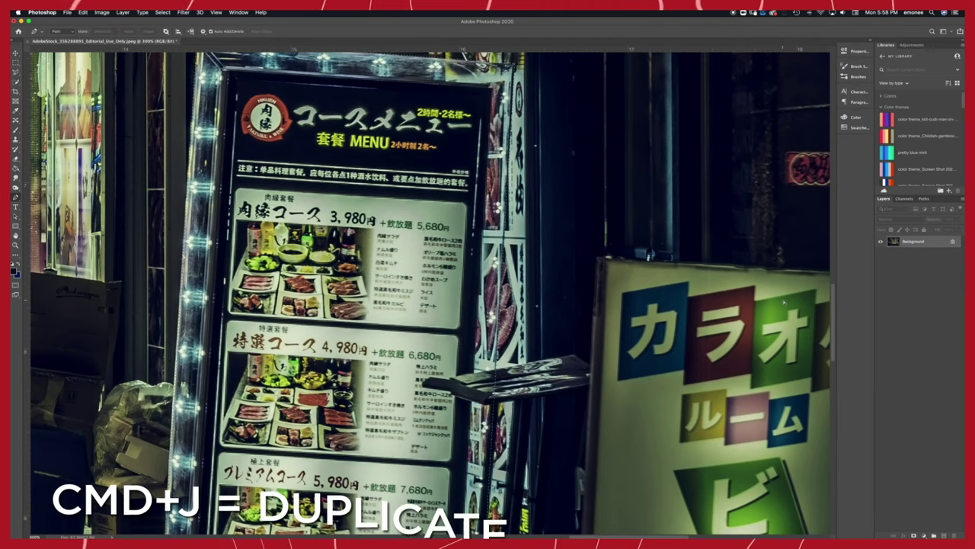
{"action": "key", "text": "super+j"}
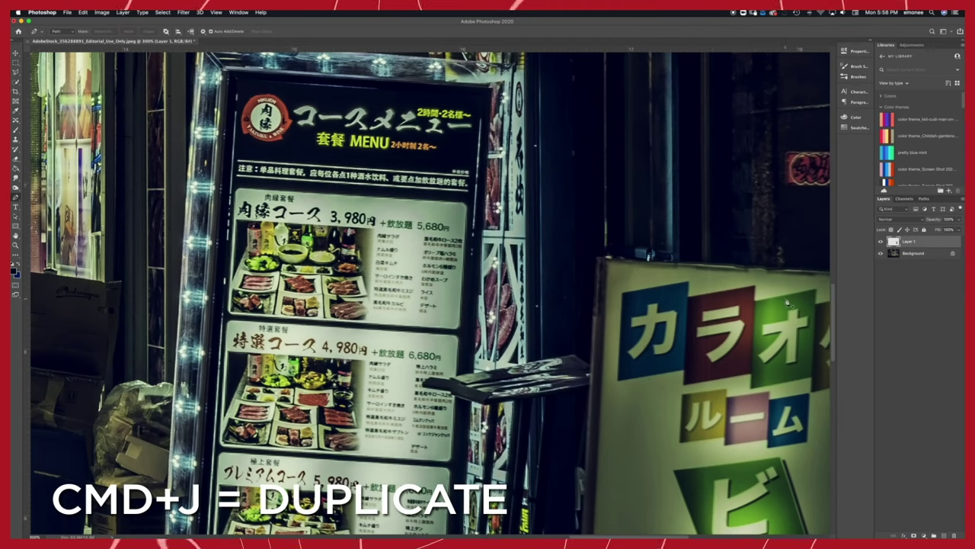
Toggle the Background to check the cutout, and hide the layer with the copied sign.
{"action": "left_click", "coordinate": [881, 253]}
{"action": "left_click", "coordinate": [881, 253]}
{"action": "left_click", "coordinate": [881, 241]}
On the Background layer, clone paving and dark surroundings over the menu sign's wheels, base and lower light strip with the Clone Stamp.
{"action": "key", "text": "super+minus"}
{"action": "key", "text": "super+minus"}
{"action": "key", "text": "super+plus"}
{"action": "key", "text": "super+plus"}
{"action": "left_click_drag", "start_coordinate": [509, 305], "coordinate": [376, 195]}
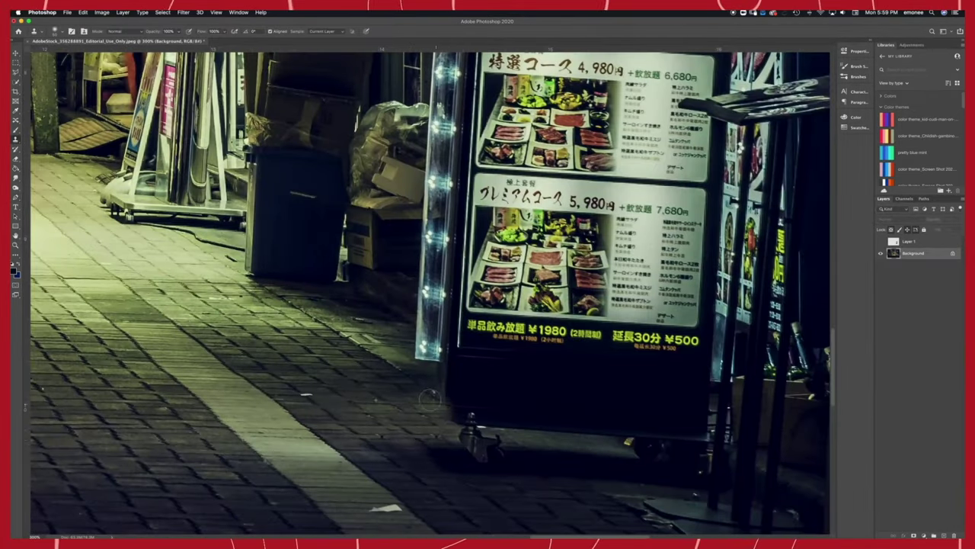
{"action": "mouse_move", "coordinate": [430, 399]}
{"action": "left_mouse_down"}
{"action": "mouse_move", "coordinate": [456, 414]}
{"action": "mouse_move", "coordinate": [474, 453]}
{"action": "mouse_move", "coordinate": [481, 438]}
{"action": "left_mouse_up"}
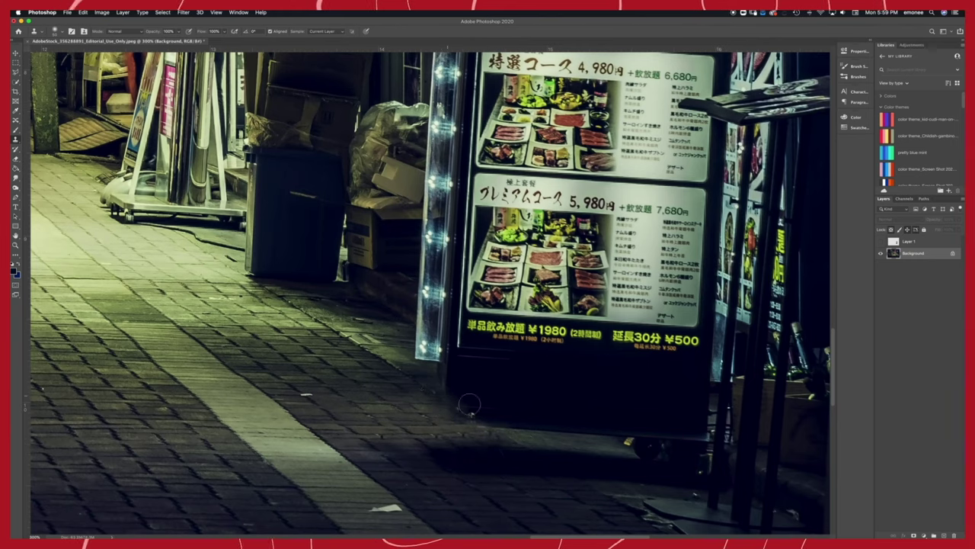
{"action": "left_click_drag", "start_coordinate": [439, 384], "coordinate": [471, 395]}
{"action": "mouse_move", "coordinate": [448, 349]}
{"action": "left_mouse_down"}
{"action": "mouse_move", "coordinate": [392, 277]}
{"action": "mouse_move", "coordinate": [428, 300]}
{"action": "mouse_move", "coordinate": [427, 260]}
{"action": "mouse_move", "coordinate": [402, 284]}
{"action": "mouse_move", "coordinate": [453, 314]}
{"action": "mouse_move", "coordinate": [456, 269]}
{"action": "left_mouse_up"}
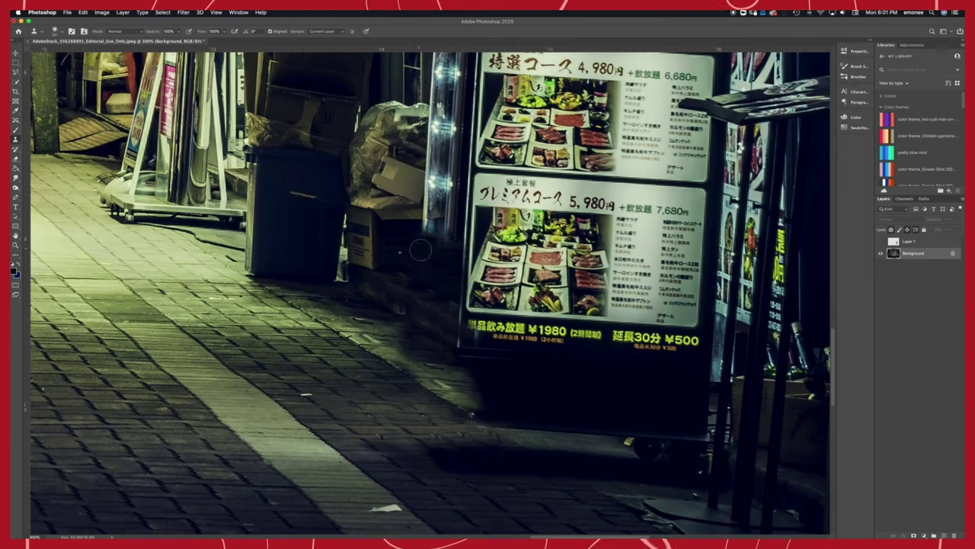
{"action": "mouse_move", "coordinate": [579, 431]}
{"action": "left_mouse_down"}
{"action": "mouse_move", "coordinate": [534, 436]}
{"action": "mouse_move", "coordinate": [627, 450]}
{"action": "mouse_move", "coordinate": [640, 448]}
{"action": "mouse_move", "coordinate": [584, 439]}
{"action": "mouse_move", "coordinate": [673, 442]}
{"action": "left_mouse_up"}
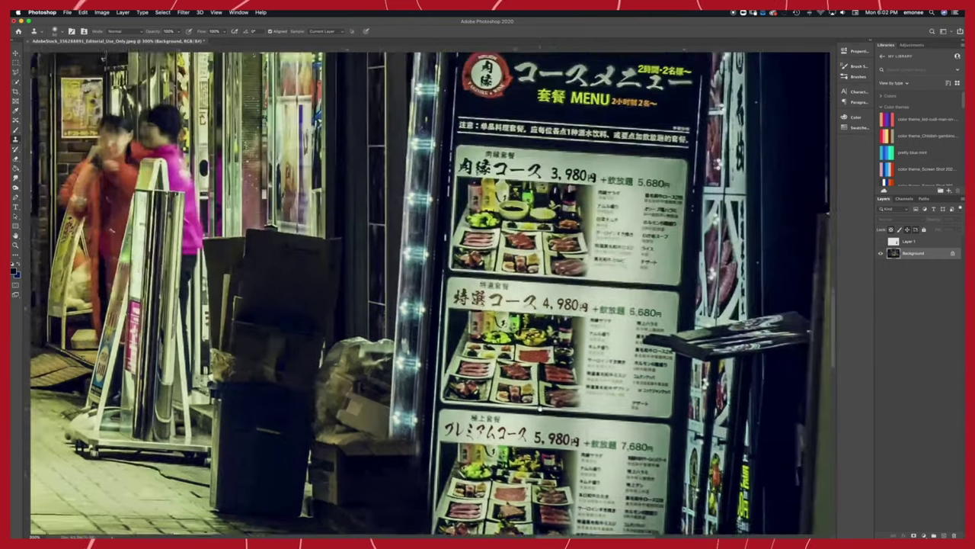
Clone the dark storefront and shutter over the menu sign's upper left corner and lit top frame.
{"action": "left_click_drag", "start_coordinate": [540, 409], "coordinate": [548, 401]}
{"action": "left_click_drag", "start_coordinate": [405, 424], "coordinate": [410, 350]}
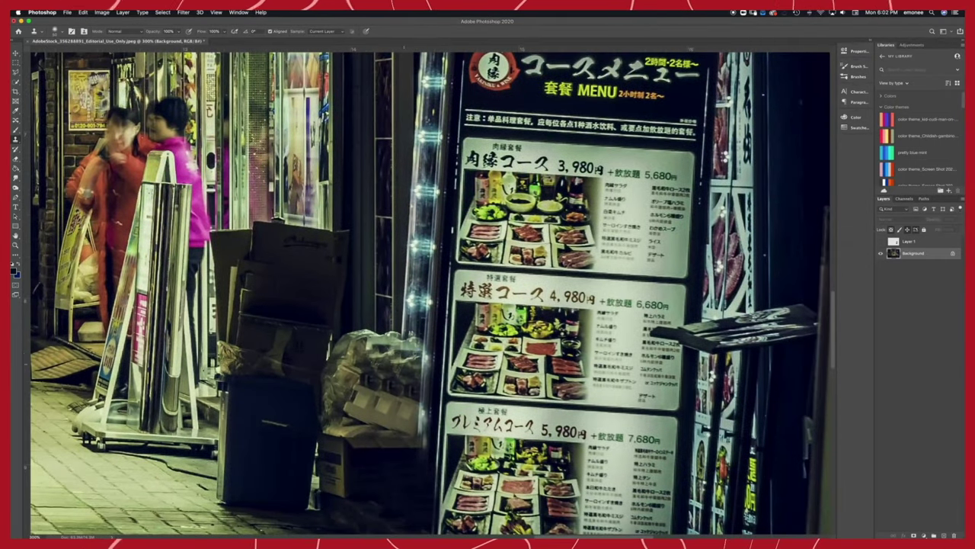
{"action": "scroll", "coordinate": [405, 247], "scroll_direction": "up", "scroll_amount": 2}
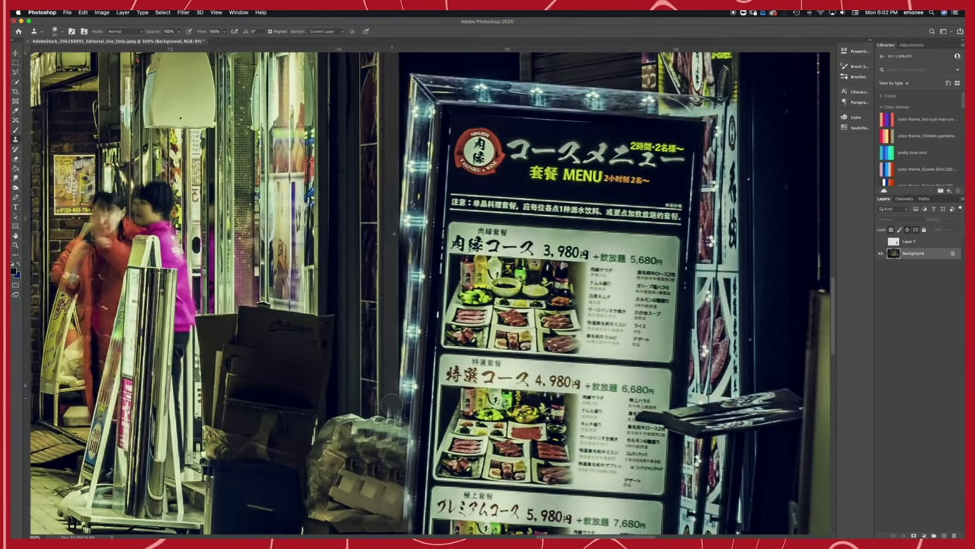
{"action": "scroll", "coordinate": [420, 186], "scroll_direction": "up", "scroll_amount": 3}
{"action": "left_click_drag", "start_coordinate": [421, 187], "coordinate": [425, 185]}
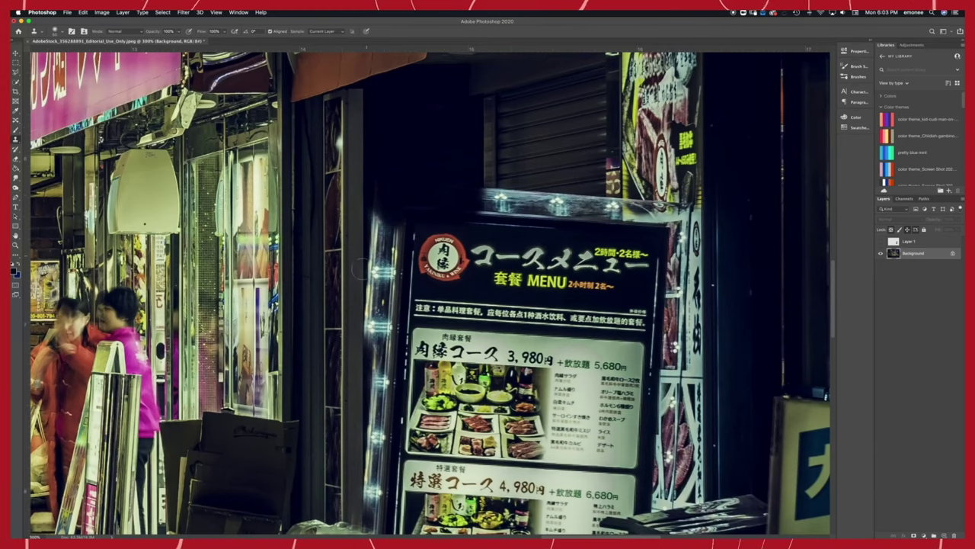
{"action": "mouse_move", "coordinate": [361, 267]}
{"action": "left_mouse_down"}
{"action": "mouse_move", "coordinate": [377, 263]}
{"action": "mouse_move", "coordinate": [386, 241]}
{"action": "left_mouse_up"}
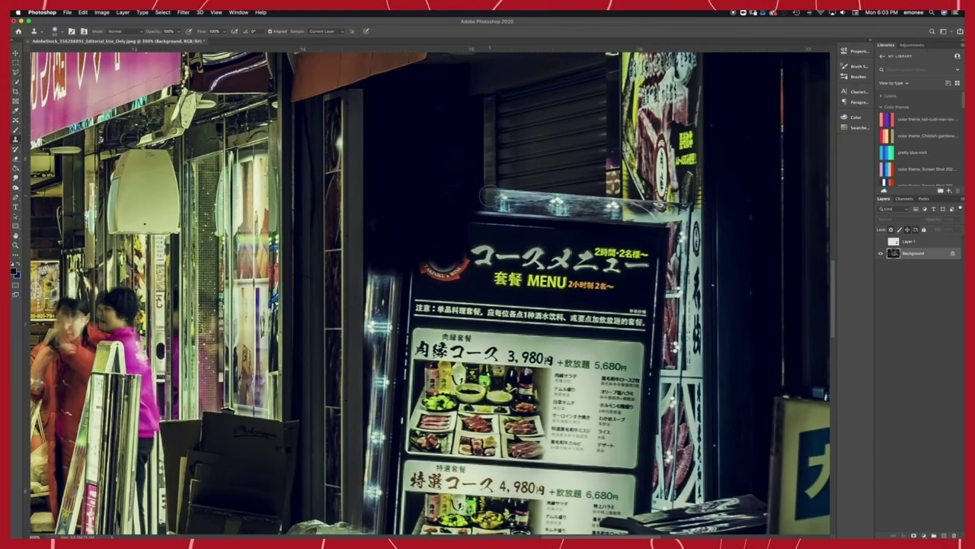
{"action": "mouse_move", "coordinate": [490, 196]}
{"action": "left_mouse_down"}
{"action": "mouse_move", "coordinate": [520, 186]}
{"action": "mouse_move", "coordinate": [513, 204]}
{"action": "mouse_move", "coordinate": [604, 178]}
{"action": "mouse_move", "coordinate": [612, 204]}
{"action": "mouse_move", "coordinate": [674, 231]}
{"action": "left_mouse_up"}
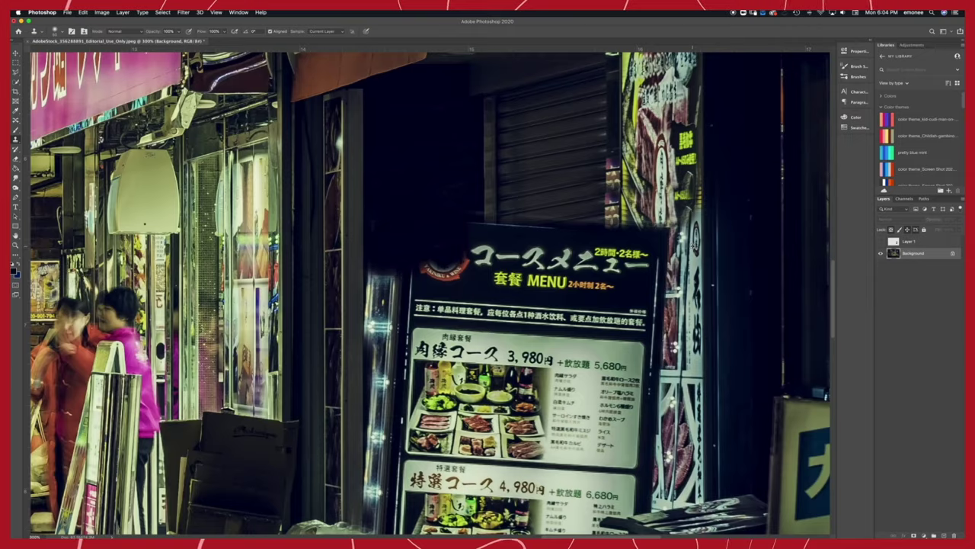
Clone over the menu sign's remaining side edges, undo the last stroke, and check the retouching on the whole photo.
{"action": "scroll", "coordinate": [430, 292], "scroll_direction": "down", "scroll_amount": 3}
{"action": "mouse_move", "coordinate": [368, 221]}
{"action": "left_mouse_down"}
{"action": "mouse_move", "coordinate": [346, 244]}
{"action": "mouse_move", "coordinate": [362, 262]}
{"action": "left_mouse_up"}
{"action": "mouse_move", "coordinate": [659, 393]}
{"action": "left_mouse_down"}
{"action": "mouse_move", "coordinate": [648, 158]}
{"action": "mouse_move", "coordinate": [619, 157]}
{"action": "mouse_move", "coordinate": [648, 168]}
{"action": "left_mouse_up"}
{"action": "scroll", "coordinate": [648, 168], "scroll_direction": "down", "scroll_amount": 4}
{"action": "key", "text": "super+z"}
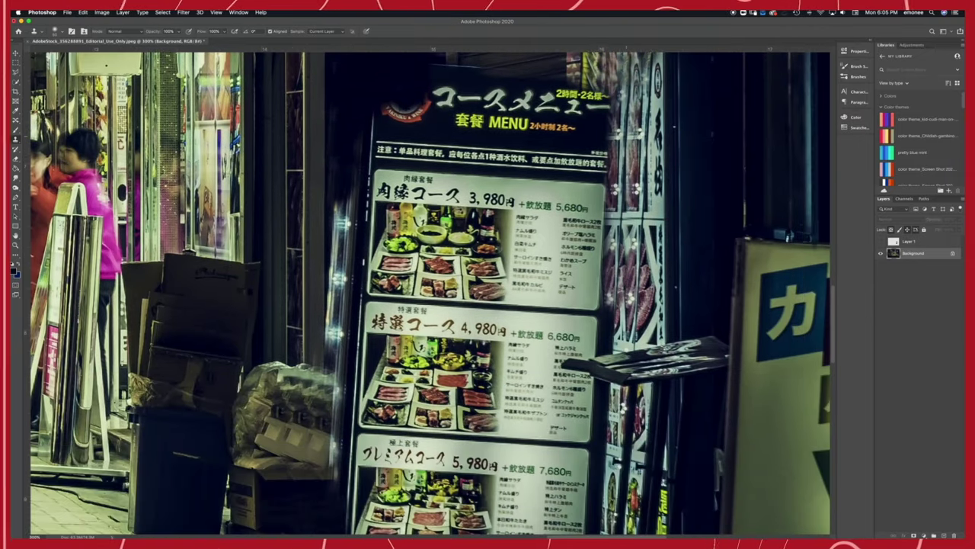
{"action": "scroll", "coordinate": [606, 297], "scroll_direction": "down", "scroll_amount": 5}
{"action": "key", "text": "super+minus"}
{"action": "key", "text": "super+minus"}
{"action": "key", "text": "super+minus"}
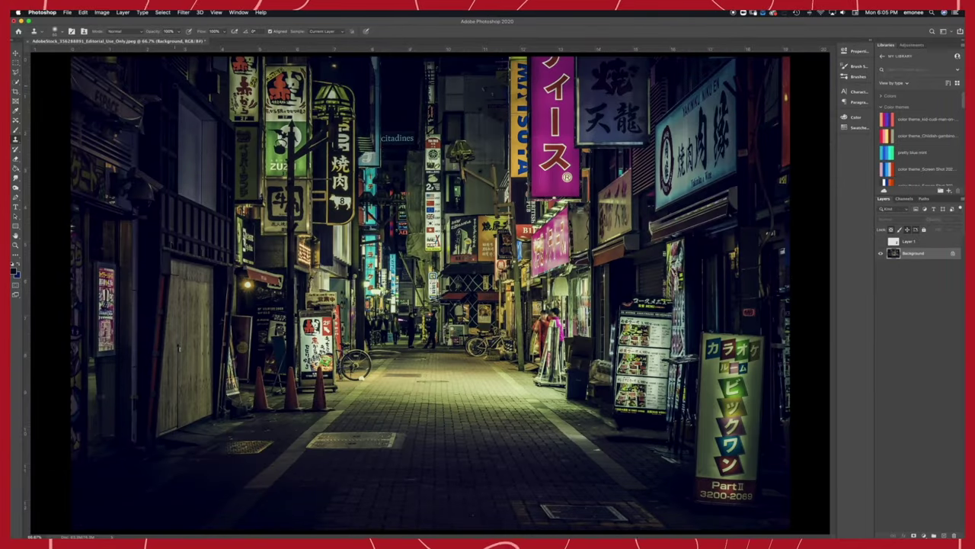
Remove the selected standing man, the left one of the facing pair, with two Content-Aware fills at 100% opacity.
{"action": "key", "text": "super+plus"}
{"action": "key", "text": "super+plus"}
{"action": "key", "text": "super+plus"}
{"action": "scroll", "coordinate": [431, 293], "scroll_direction": "down", "scroll_amount": 3}
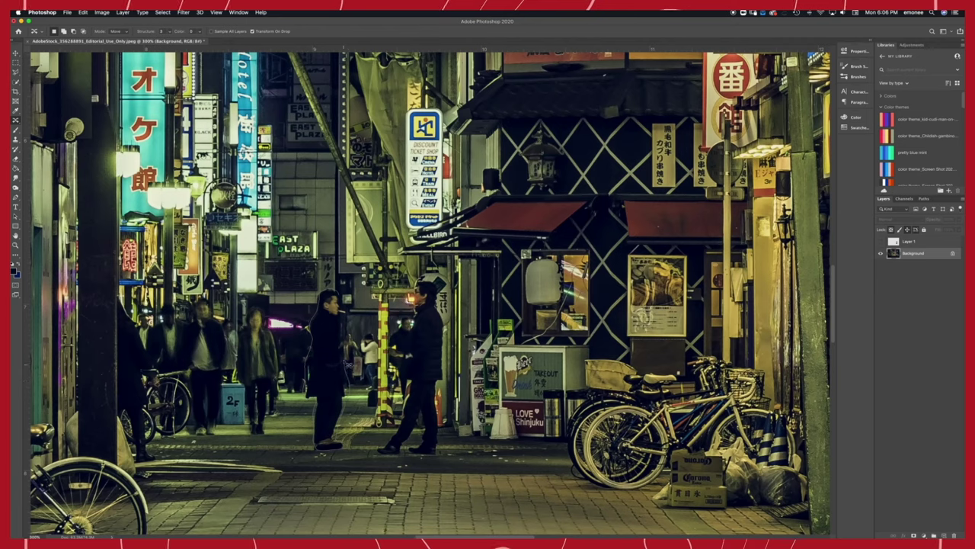
{"action": "key", "text": "shift+BackSpace"}
{"action": "key", "text": "Return"}
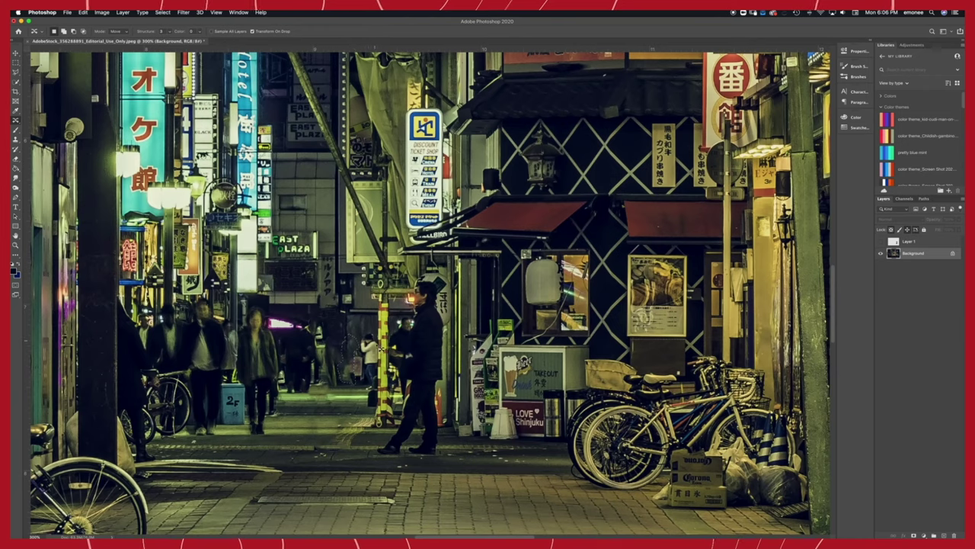
{"action": "key", "text": "shift+BackSpace"}
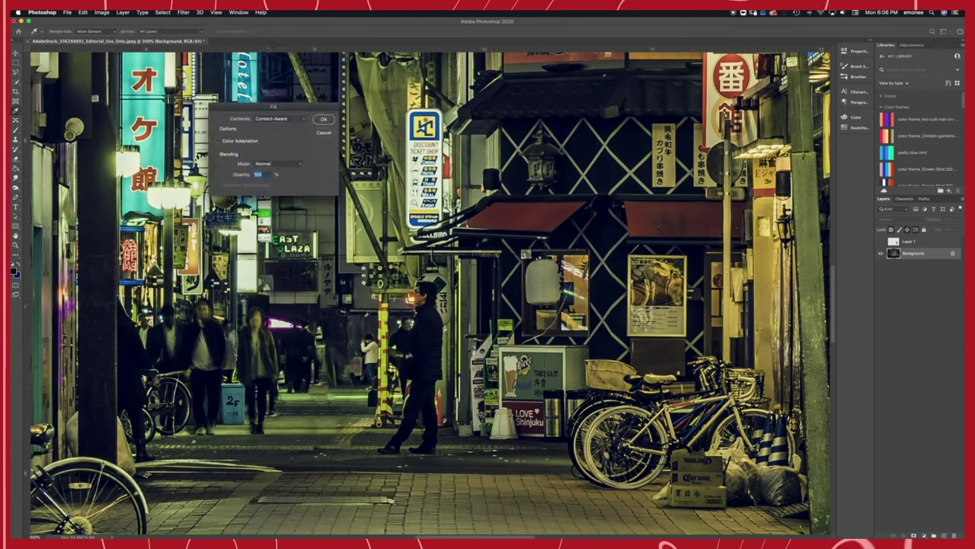
{"action": "key", "text": "Return"}
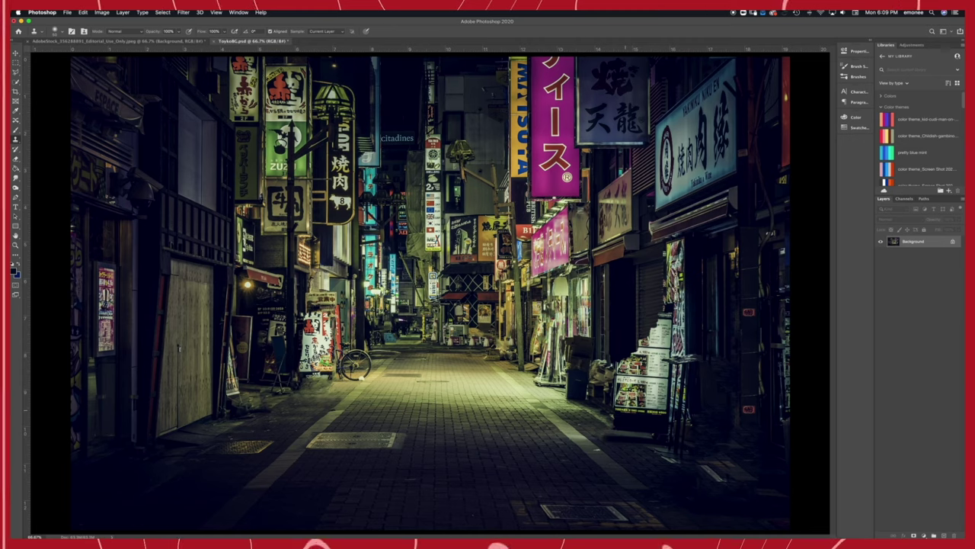
Switch to After Effects and replace the Tokyo Street footage with the retouched file ToykoBG.psd.
{"action": "key", "text": "super+Tab"}
{"action": "left_click", "coordinate": [91, 446]}
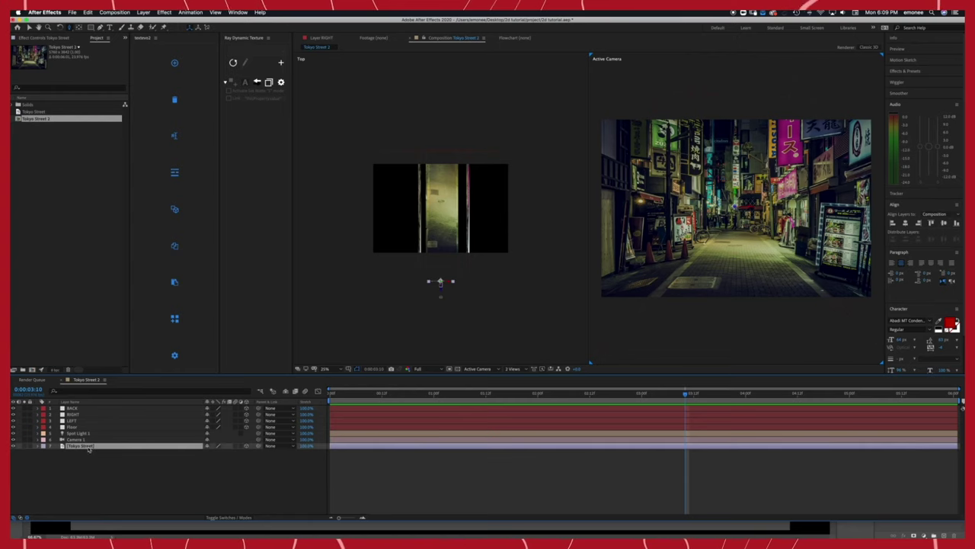
{"action": "right_click", "coordinate": [43, 113]}
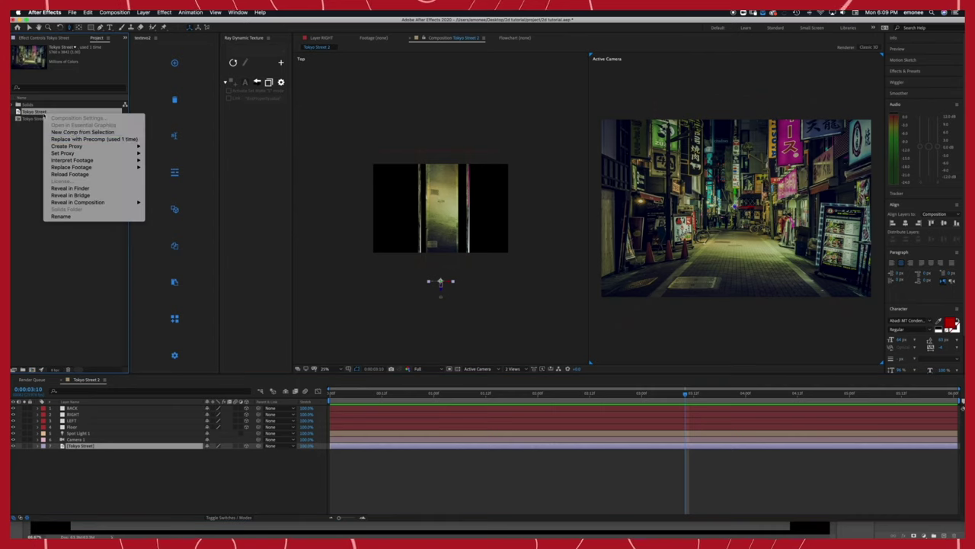
{"action": "mouse_move", "coordinate": [84, 167]}
{"action": "left_click", "coordinate": [172, 168]}
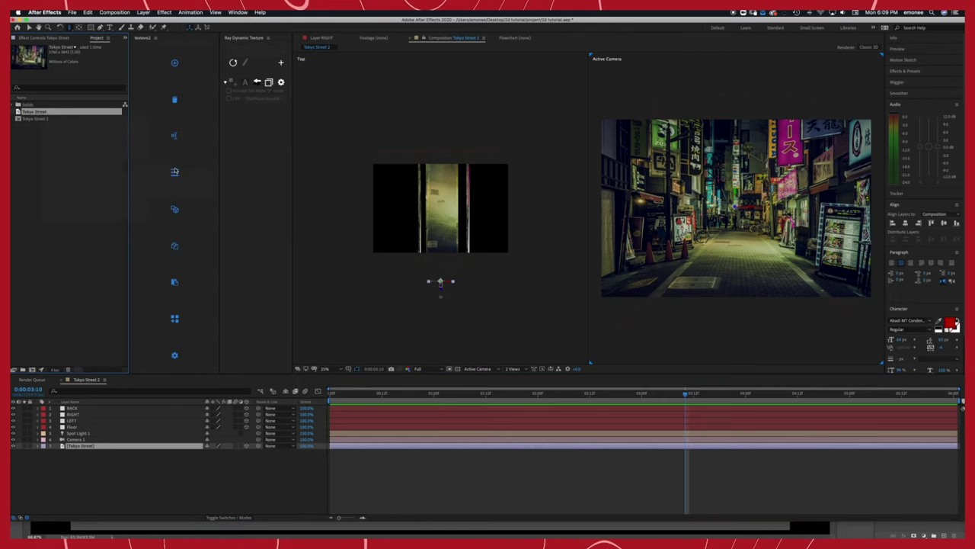
{"action": "left_click", "coordinate": [394, 84]}
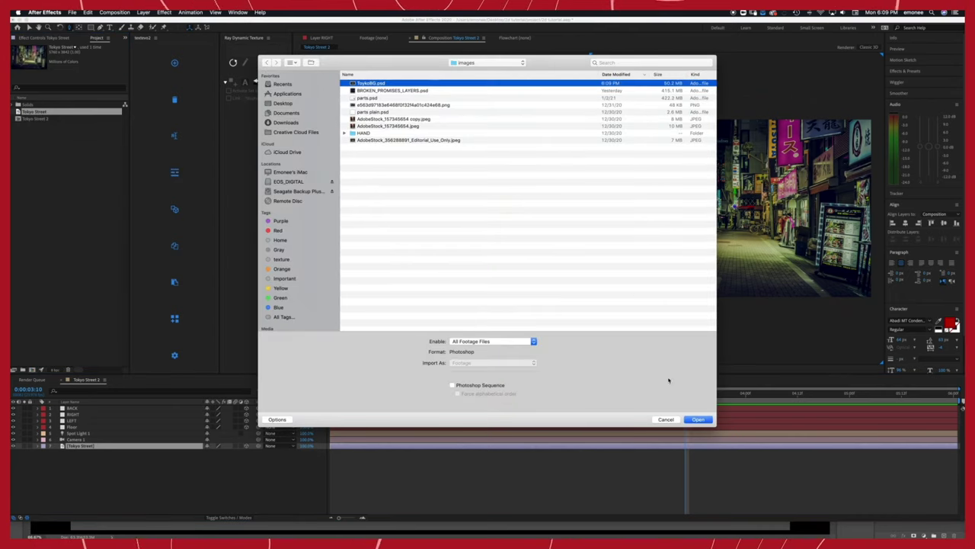
{"action": "left_click", "coordinate": [699, 419]}
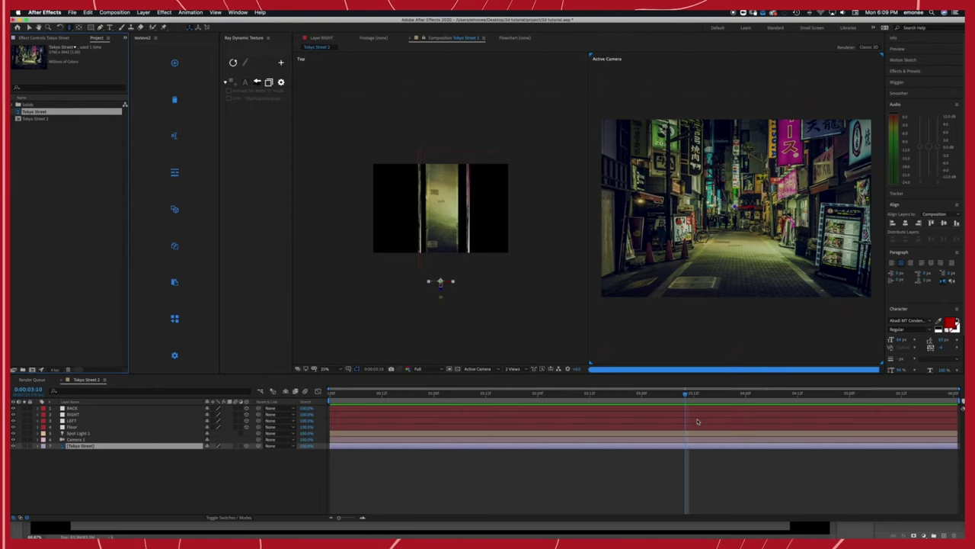
Return to the start of the composition and import parts.psd as Composition - Retain Layer Sizes.
{"action": "key", "text": "Home"}
{"action": "key", "text": "super+i"}
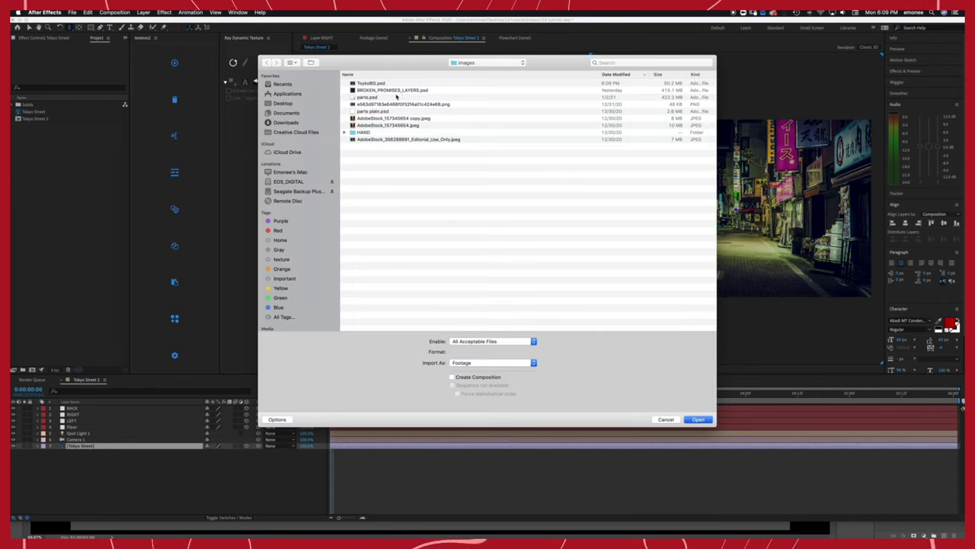
{"action": "left_click", "coordinate": [397, 96]}
{"action": "left_click", "coordinate": [533, 364]}
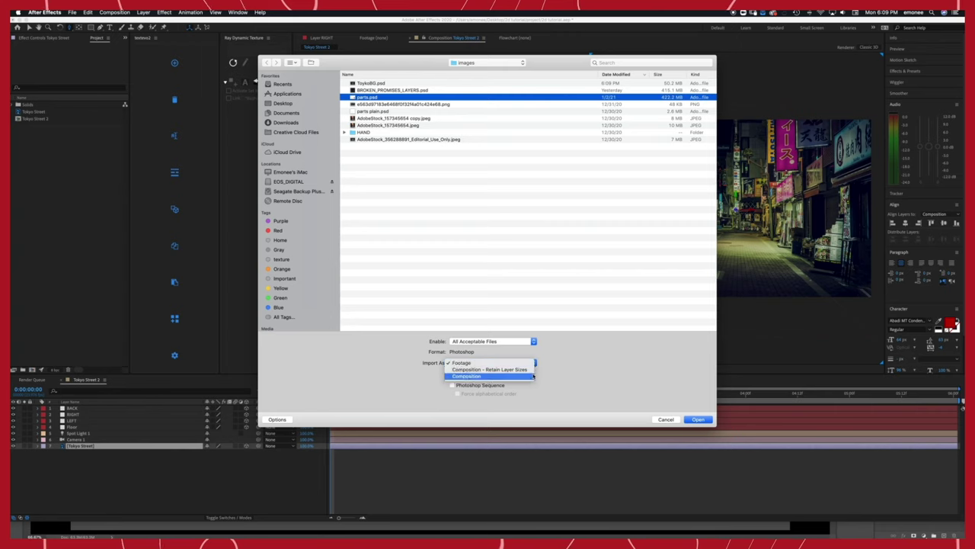
{"action": "left_click", "coordinate": [531, 371]}
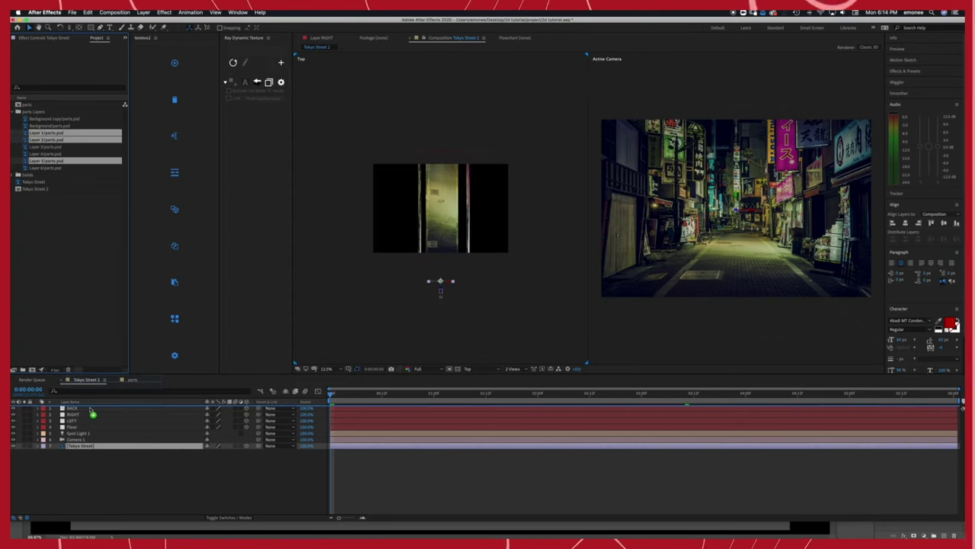
Add Layer 1, Layer 2 and Layer 5 of parts.psd above the BACK layer in Tokyo Street 2 and make them 3D.
{"action": "left_click_drag", "start_coordinate": [46, 140], "coordinate": [93, 412]}
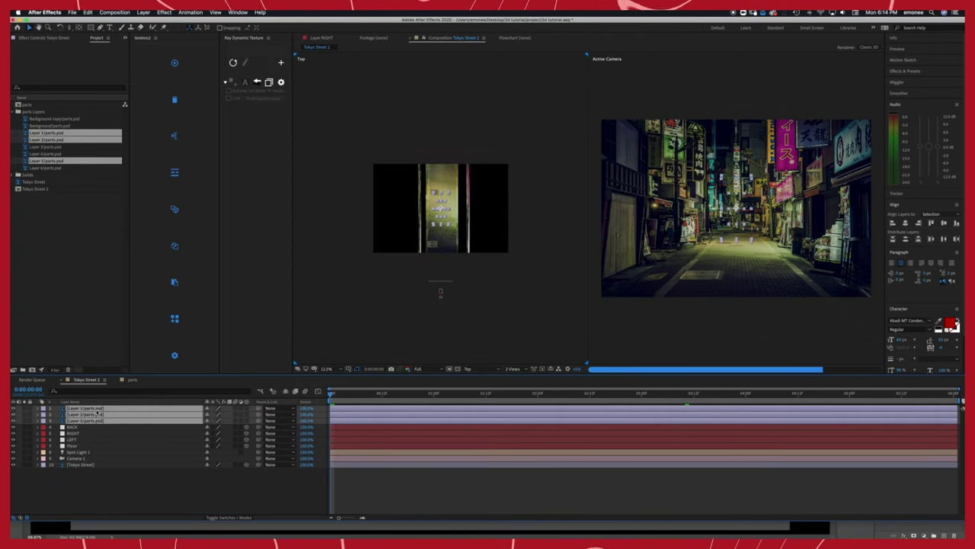
{"action": "left_click", "coordinate": [248, 413]}
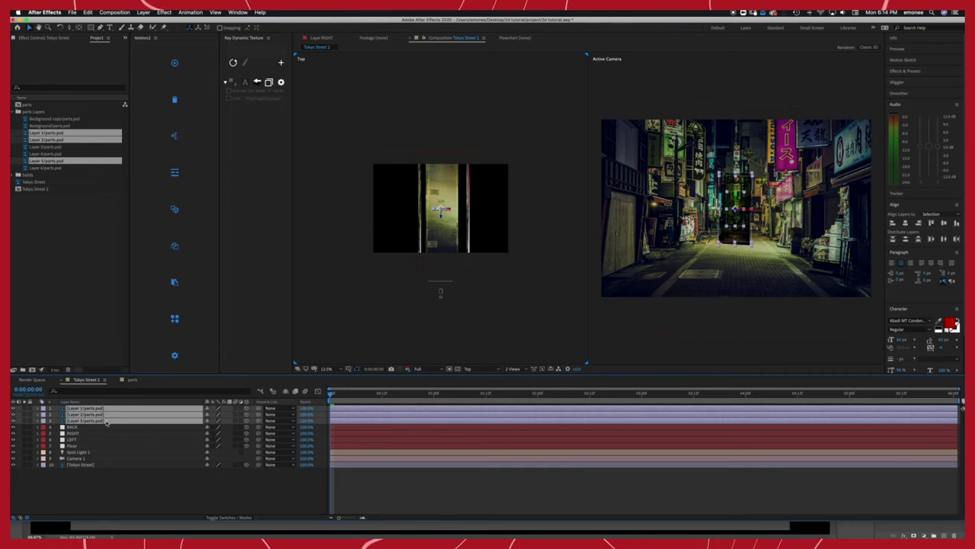
Set Accepts Lights and Accepts Shadows to Off in the Material Options of the three added sign layers.
{"action": "key", "text": "a"}
{"action": "key", "text": "a"}
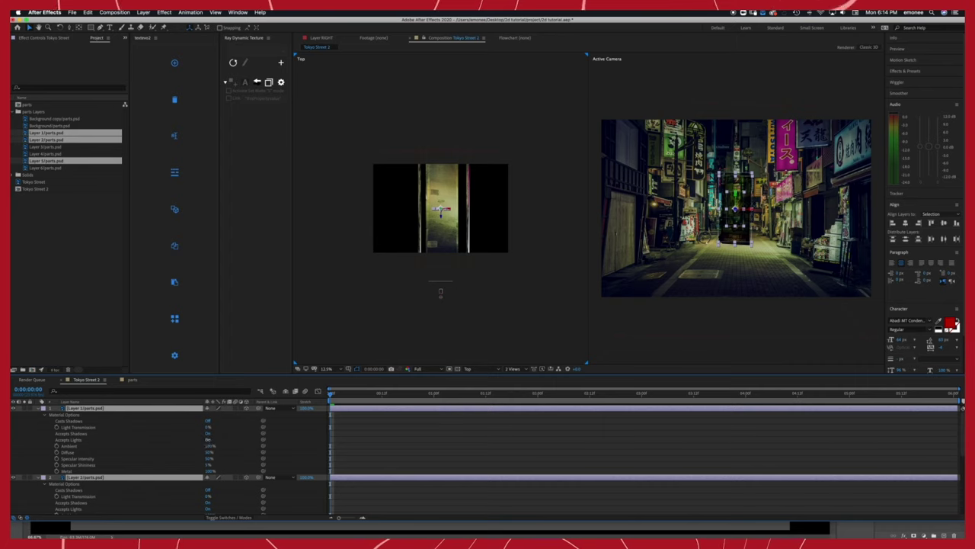
{"action": "left_click", "coordinate": [208, 440]}
{"action": "left_click", "coordinate": [209, 433]}
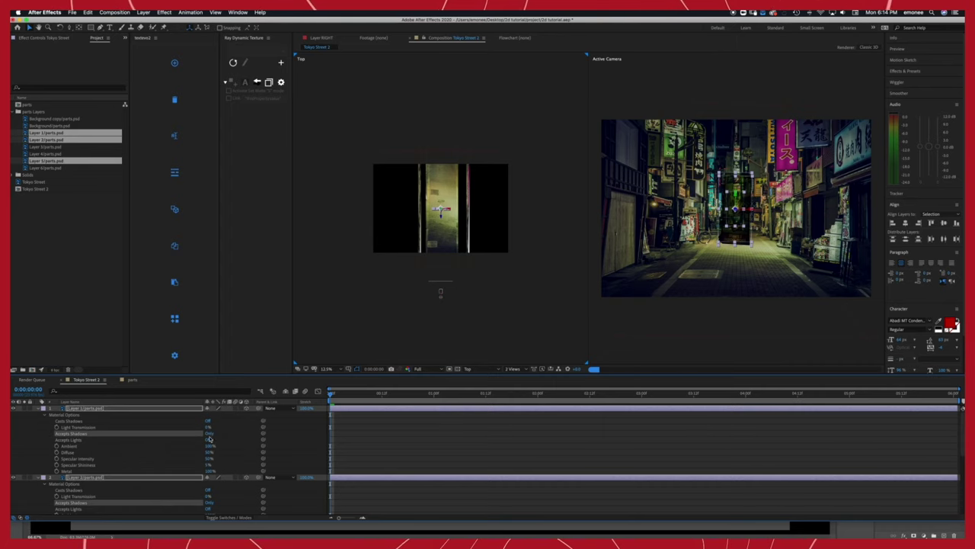
{"action": "left_click", "coordinate": [222, 454]}
{"action": "left_click", "coordinate": [209, 433]}
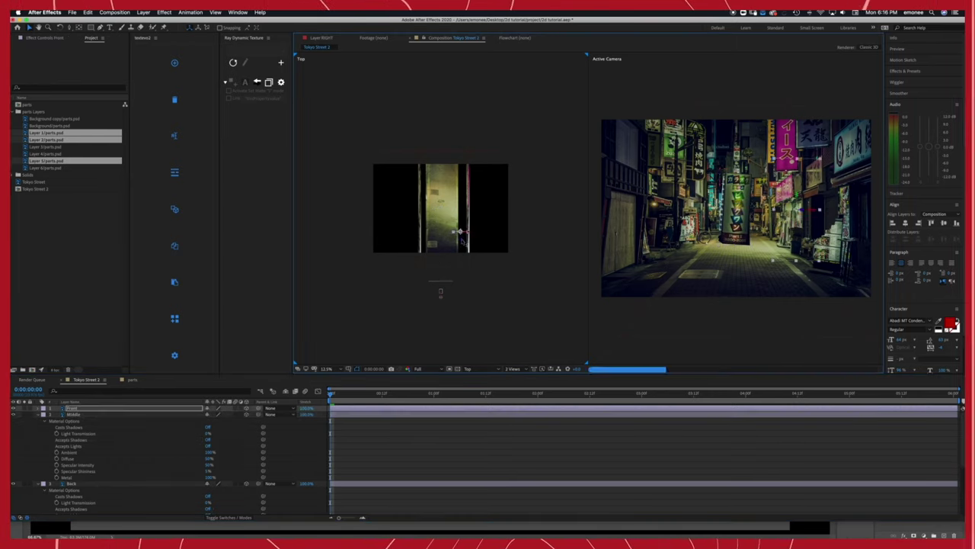
Position the Front sign in the street's right foreground near the camera, and the Middle menu sign slightly farther back beside the right-hand storefronts.
{"action": "left_click_drag", "start_coordinate": [462, 241], "coordinate": [454, 261]}
{"action": "left_click_drag", "start_coordinate": [800, 221], "coordinate": [845, 256]}
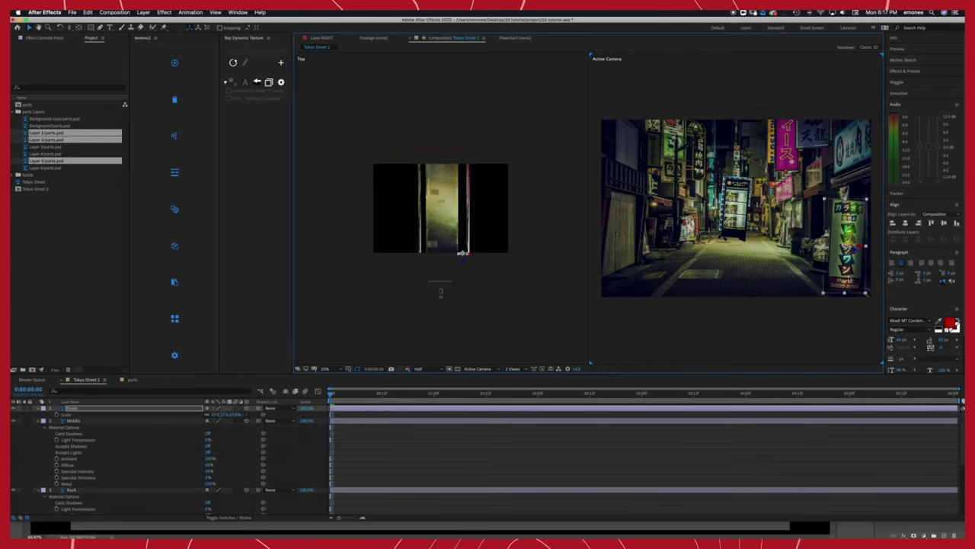
{"action": "left_click_drag", "start_coordinate": [729, 241], "coordinate": [822, 263]}
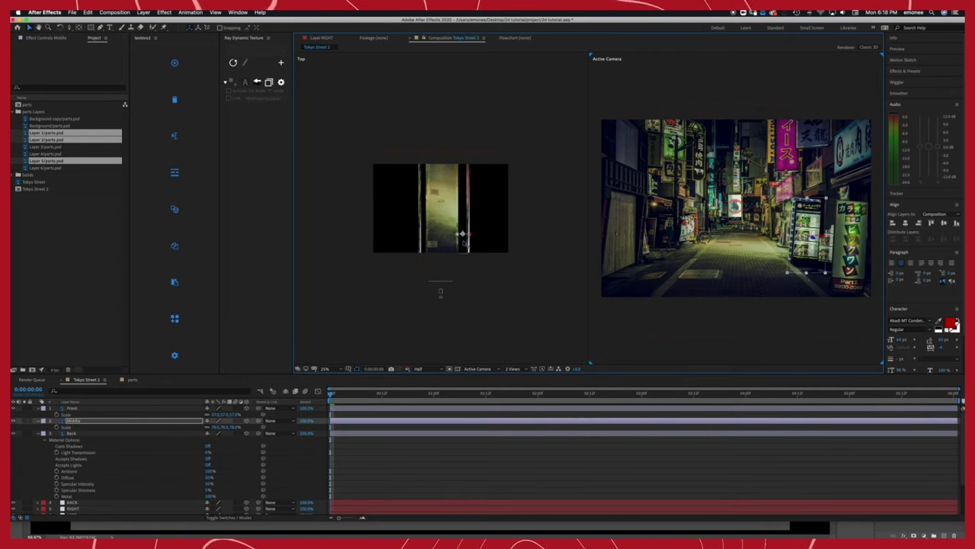